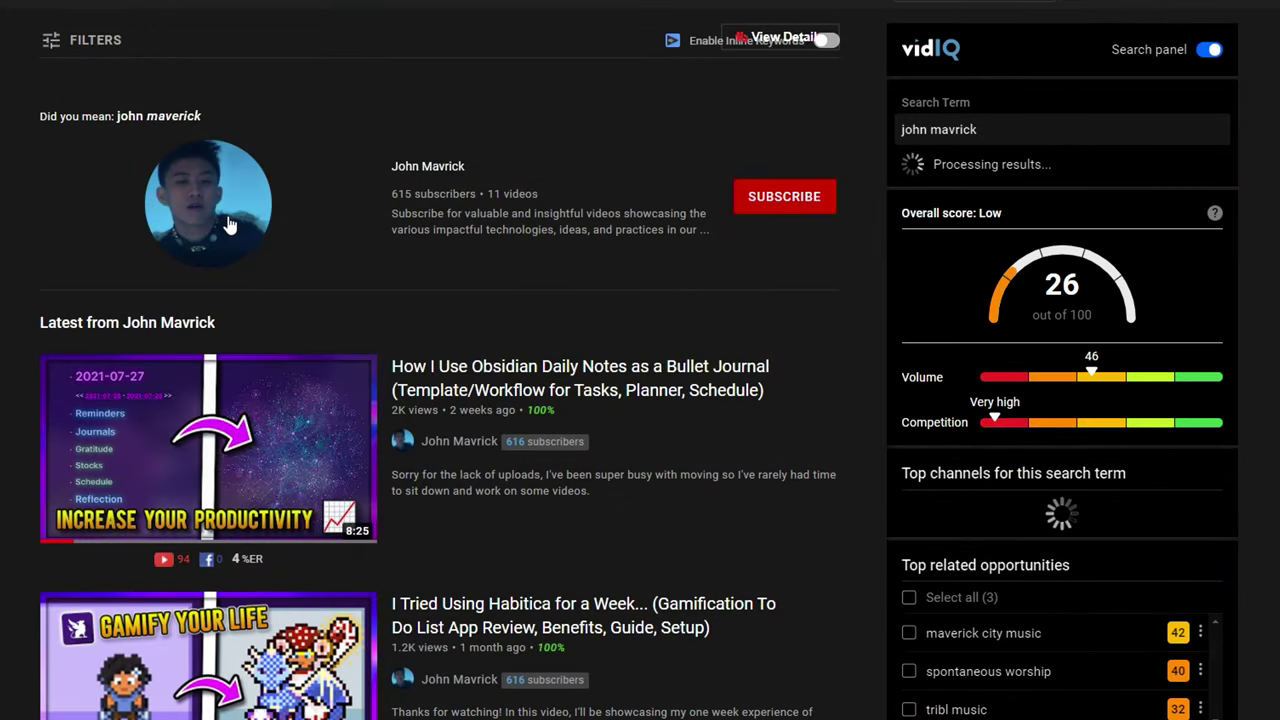
Step: Subscribe to the productivity channel from its Videos tab and set notifications to All
left_click(228, 225)
left_click(187, 351)
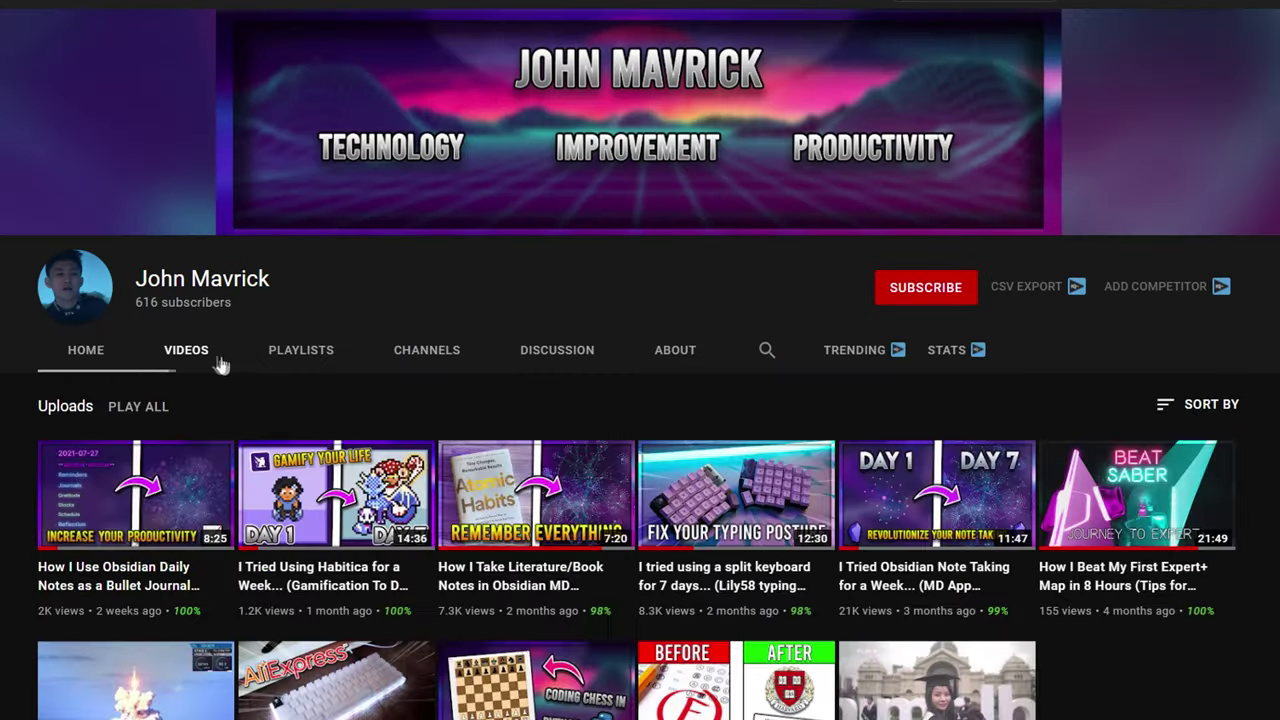
scroll(767, 324, "down", 1)
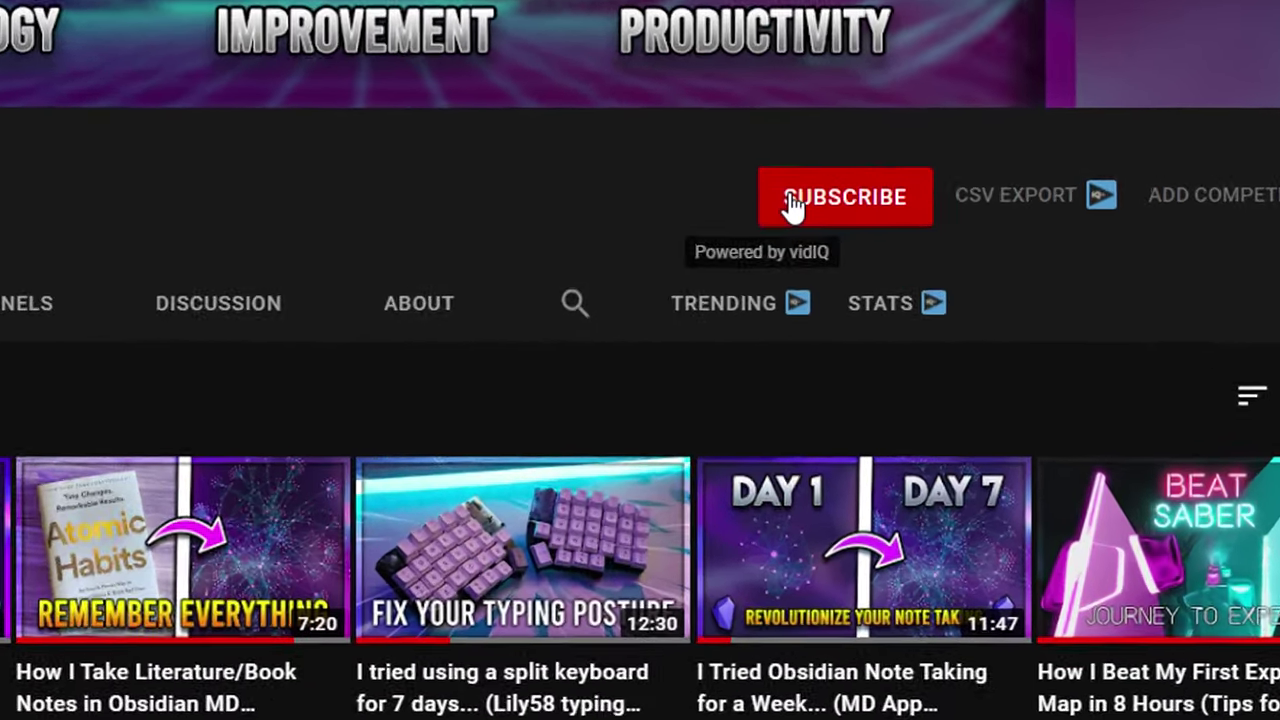
left_click(930, 205)
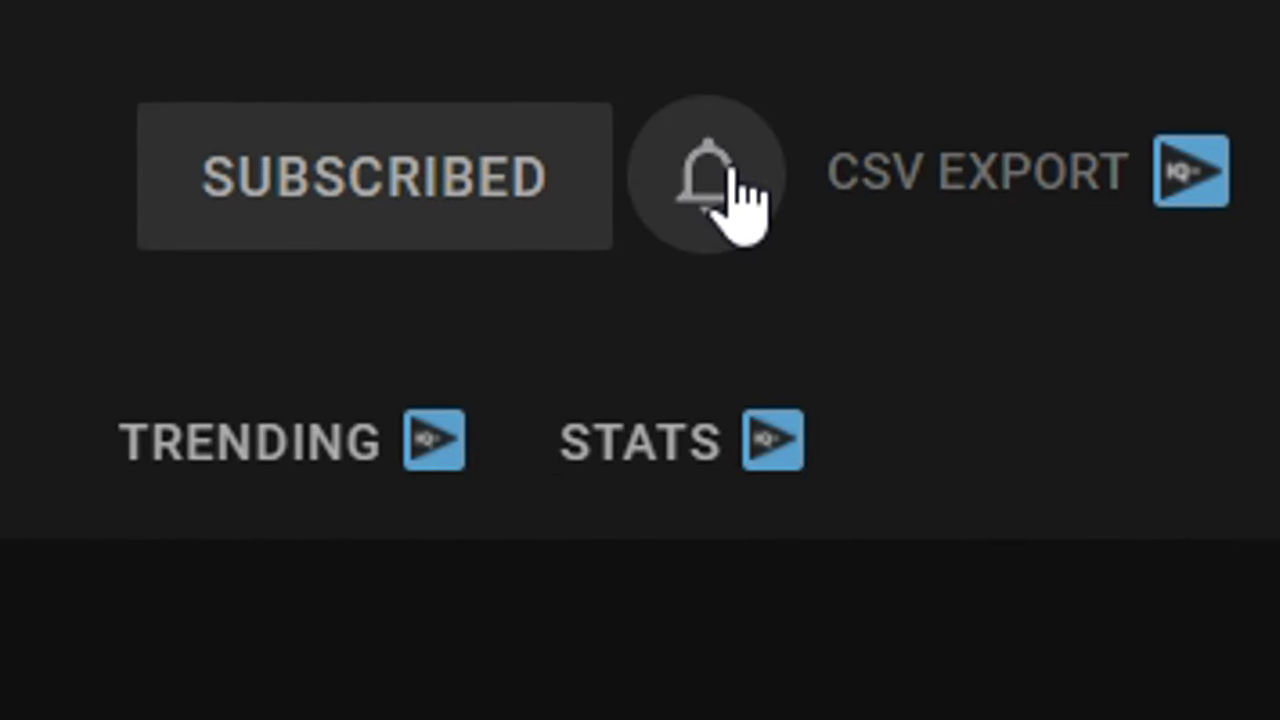
left_click(740, 195)
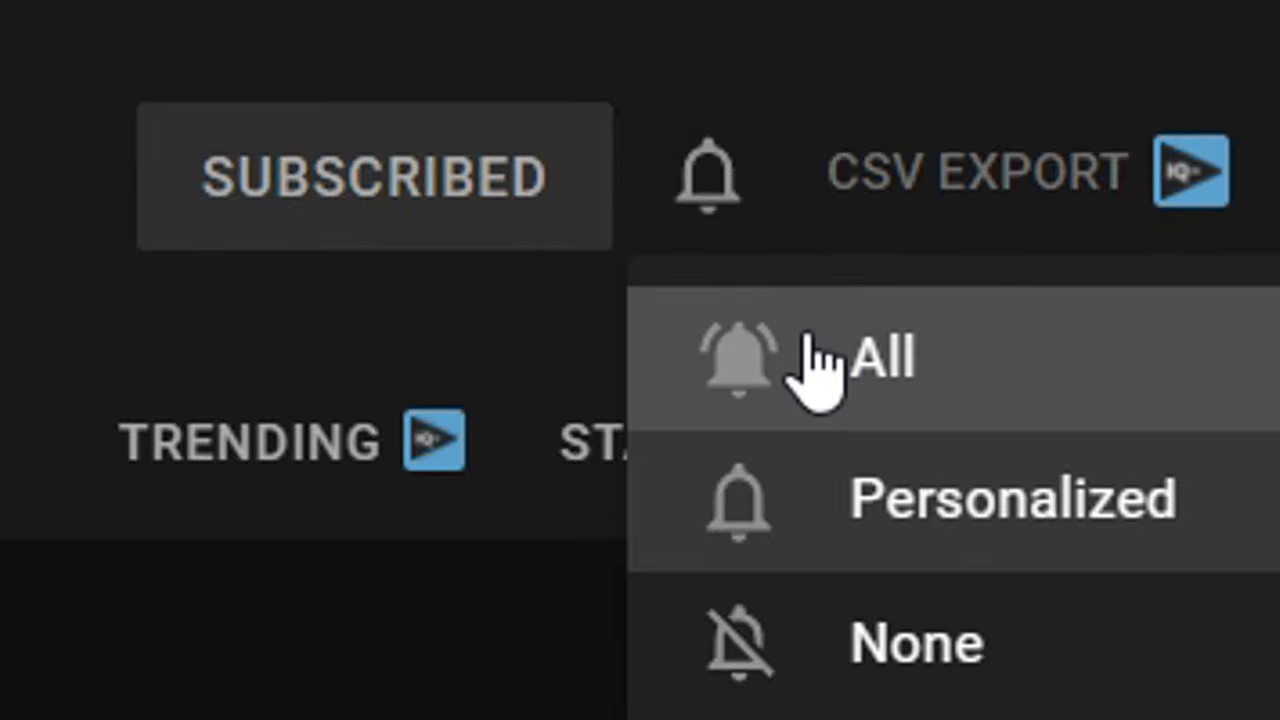
left_click(820, 366)
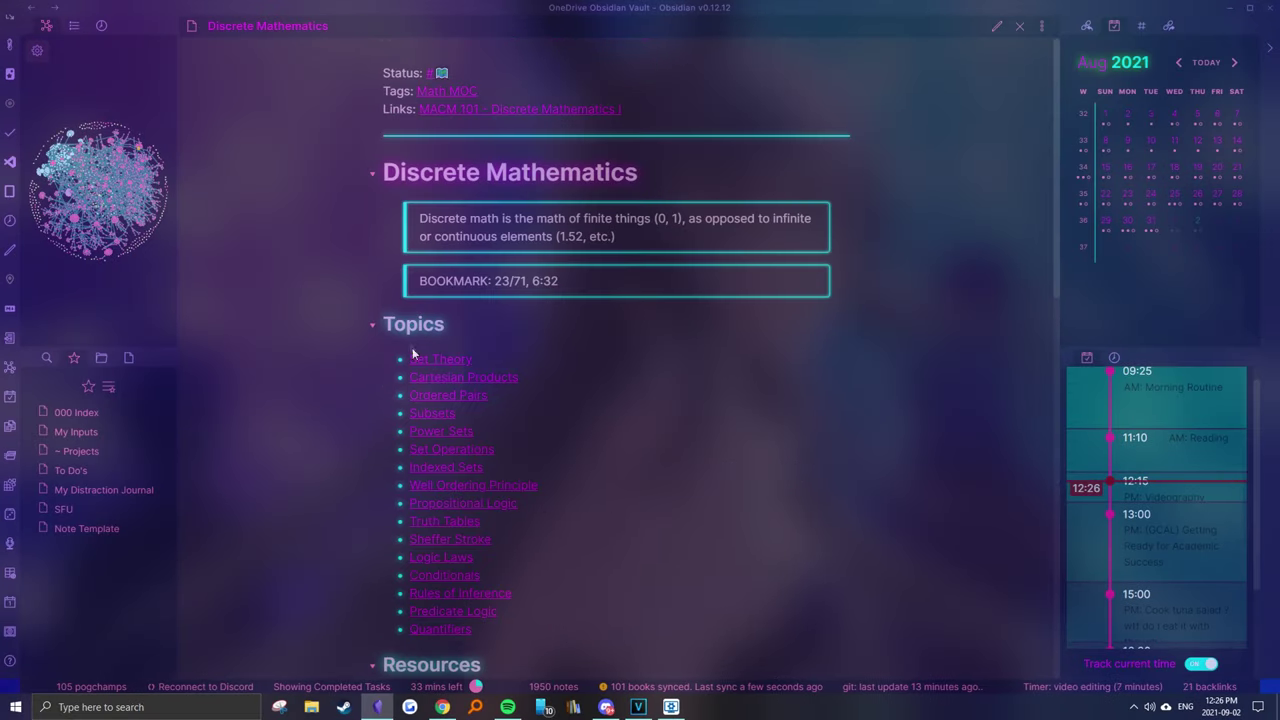
Step: Follow the Sheffer Stroke link, return to Discrete Mathematics, and preview it as a Mind Map
left_click(420, 540)
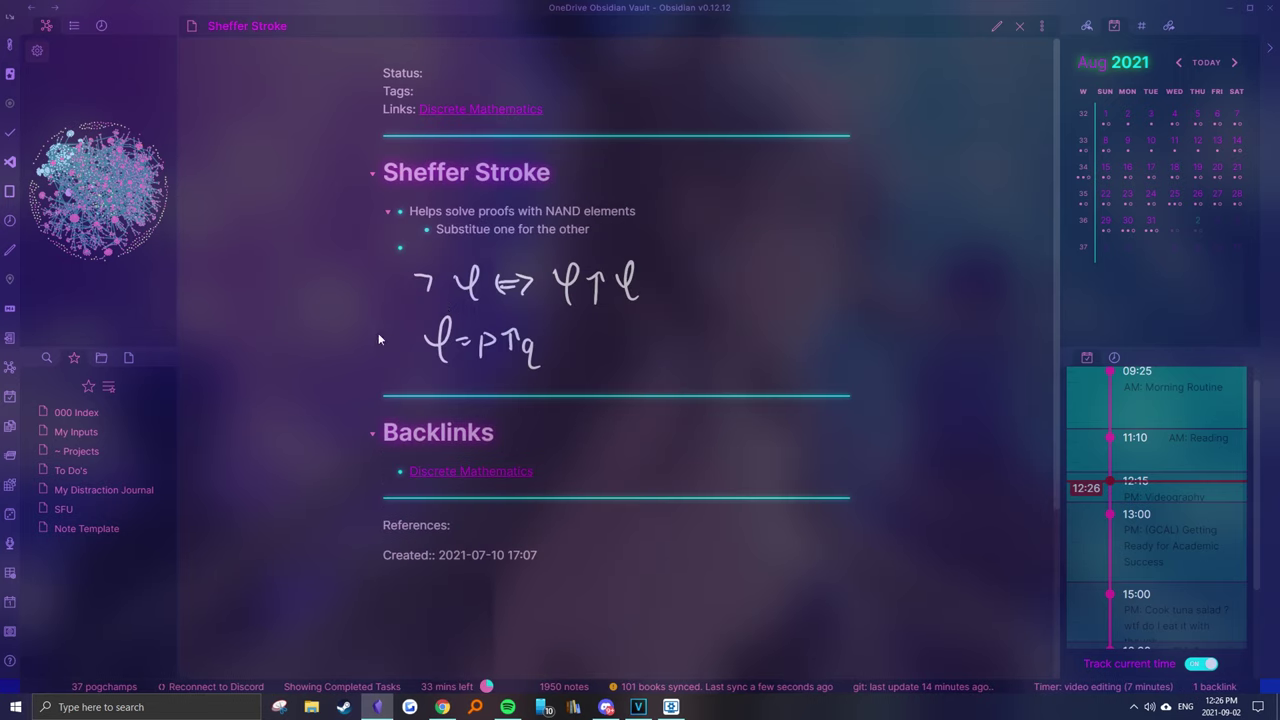
key("ctrl+alt+Left")
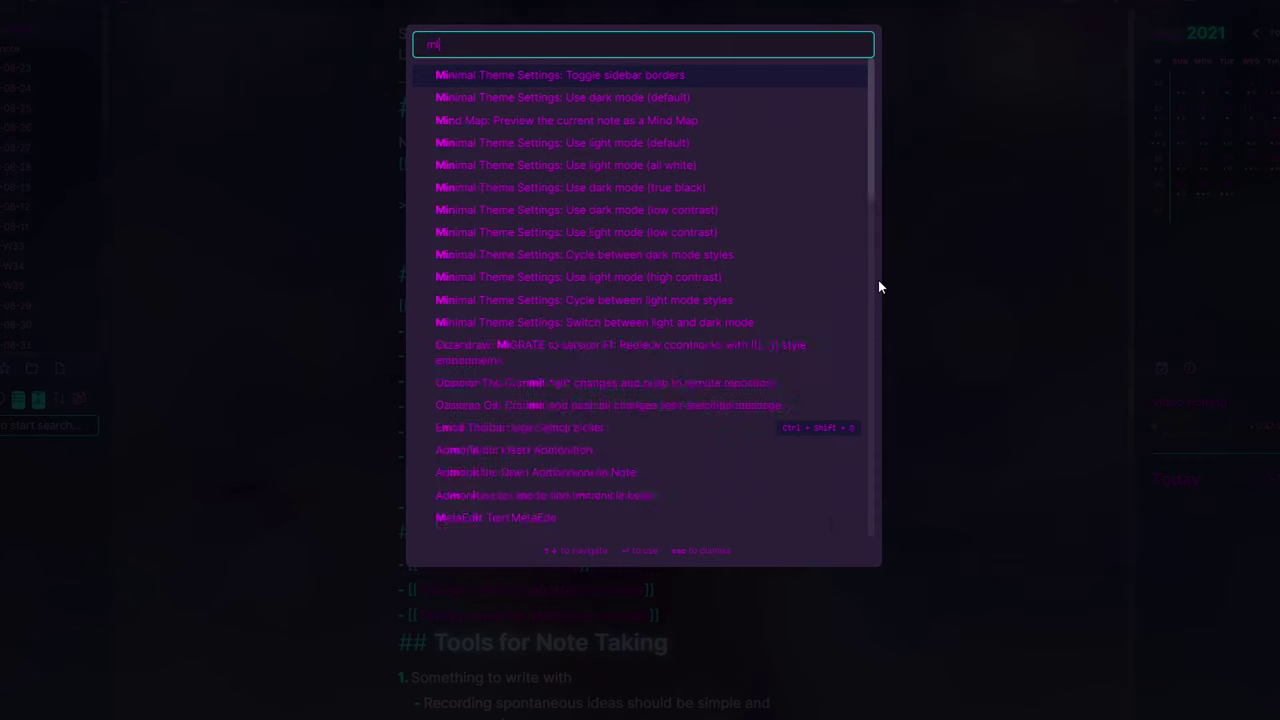
left_click(671, 83)
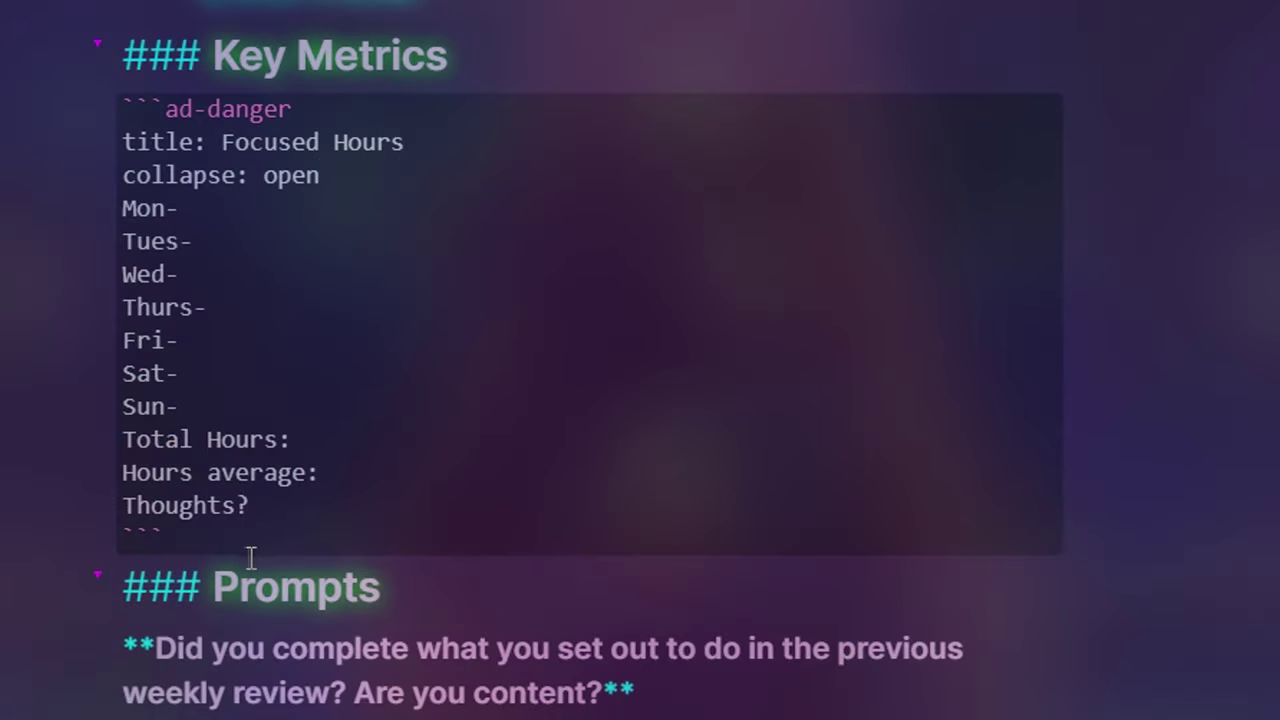
Step: Render the Focused Hours admonition block in reading view
left_click_drag(251, 557, 351, 114)
left_click(751, 66)
key("ctrl+e")
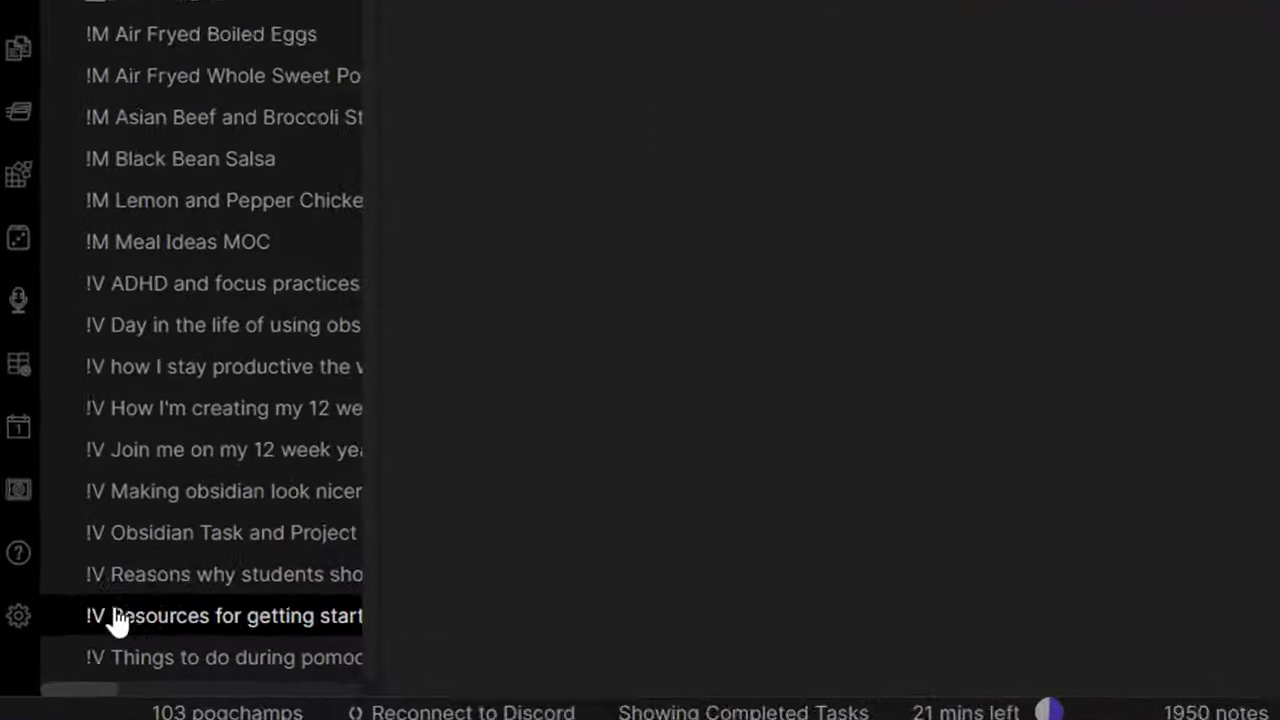
Step: Browse the community themes gallery in Settings, then open the installed Theme dropdown
left_click(22, 614)
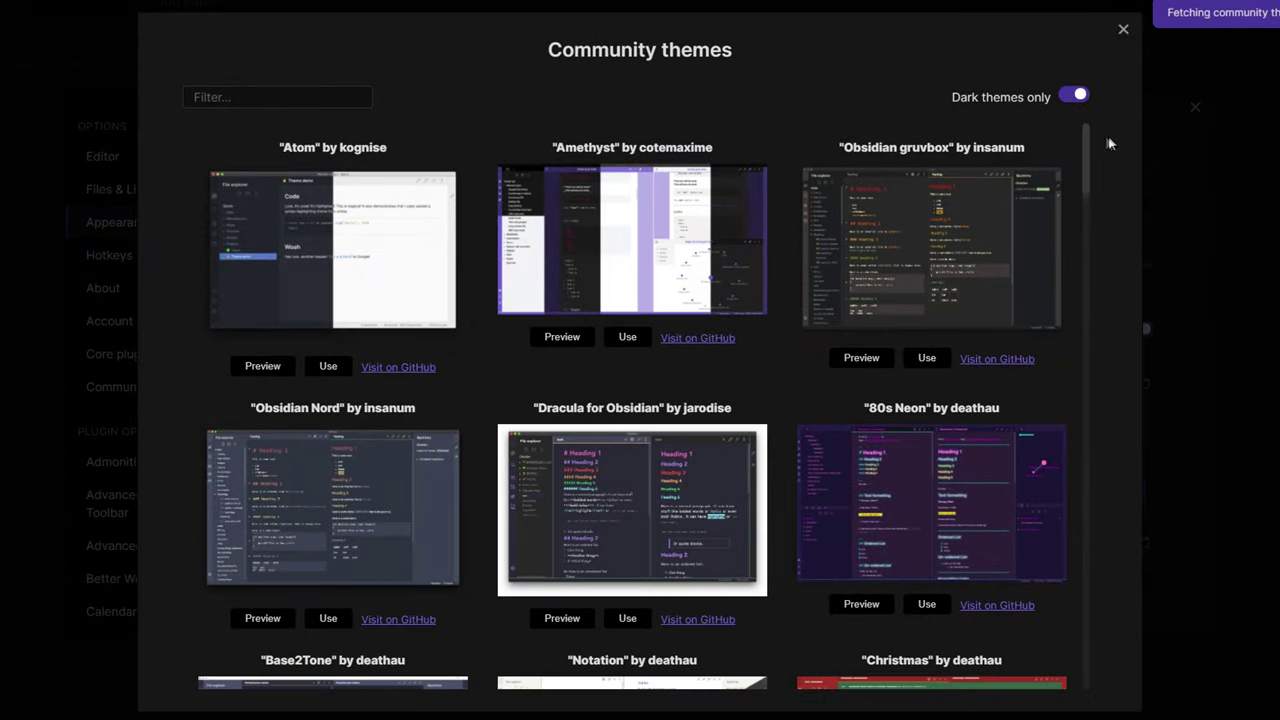
left_click_drag(1087, 138, 1090, 212)
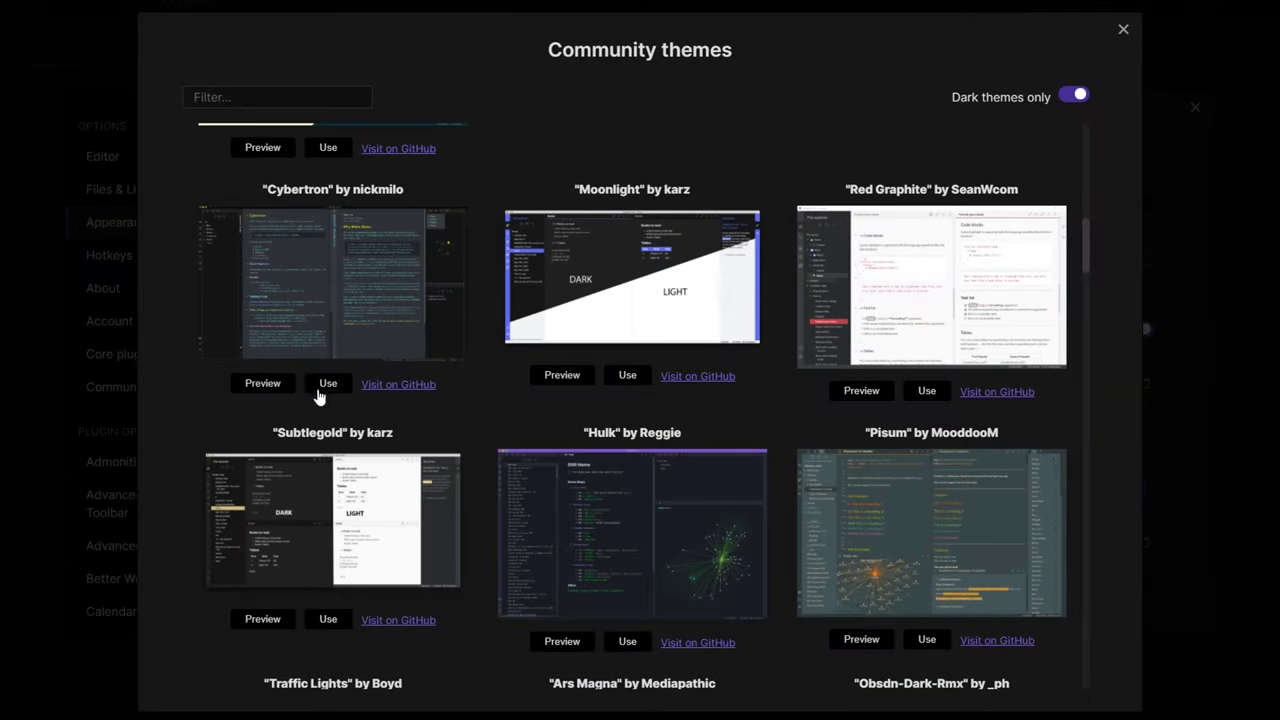
left_click(1124, 31)
left_click(1076, 424)
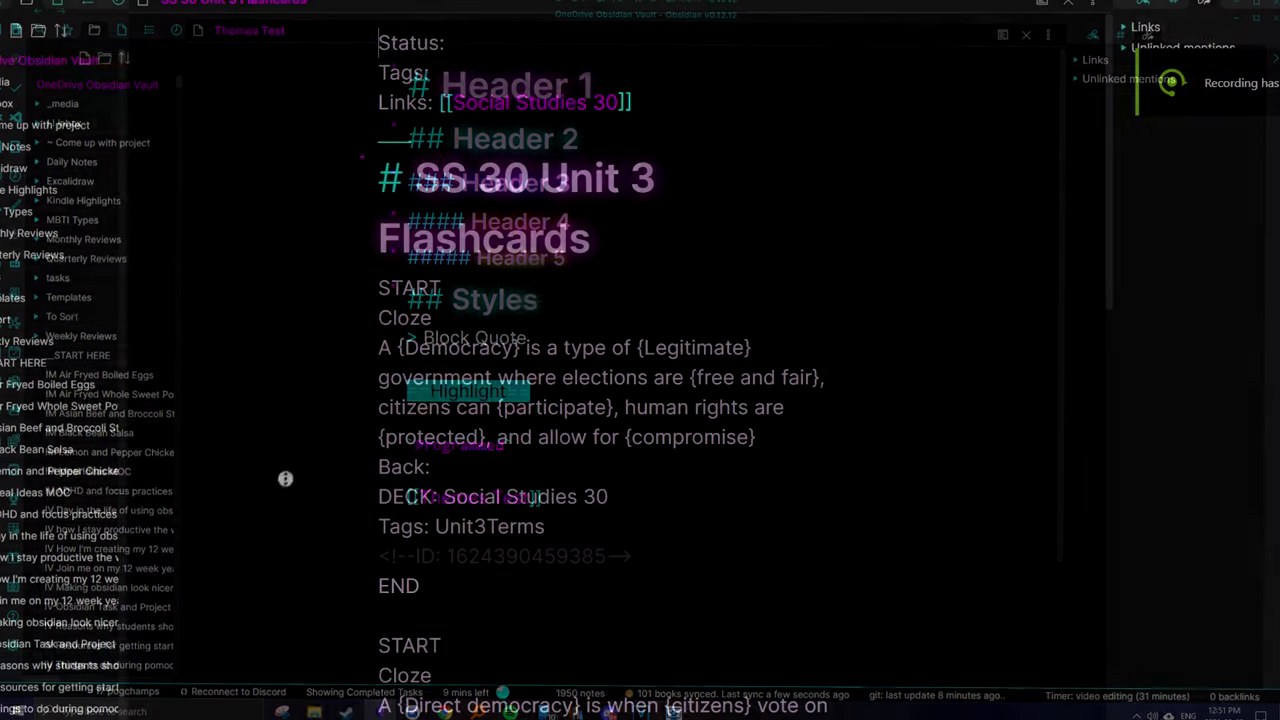
Step: Scroll the settings and jump to a random note
scroll(278, 523, "down", 3)
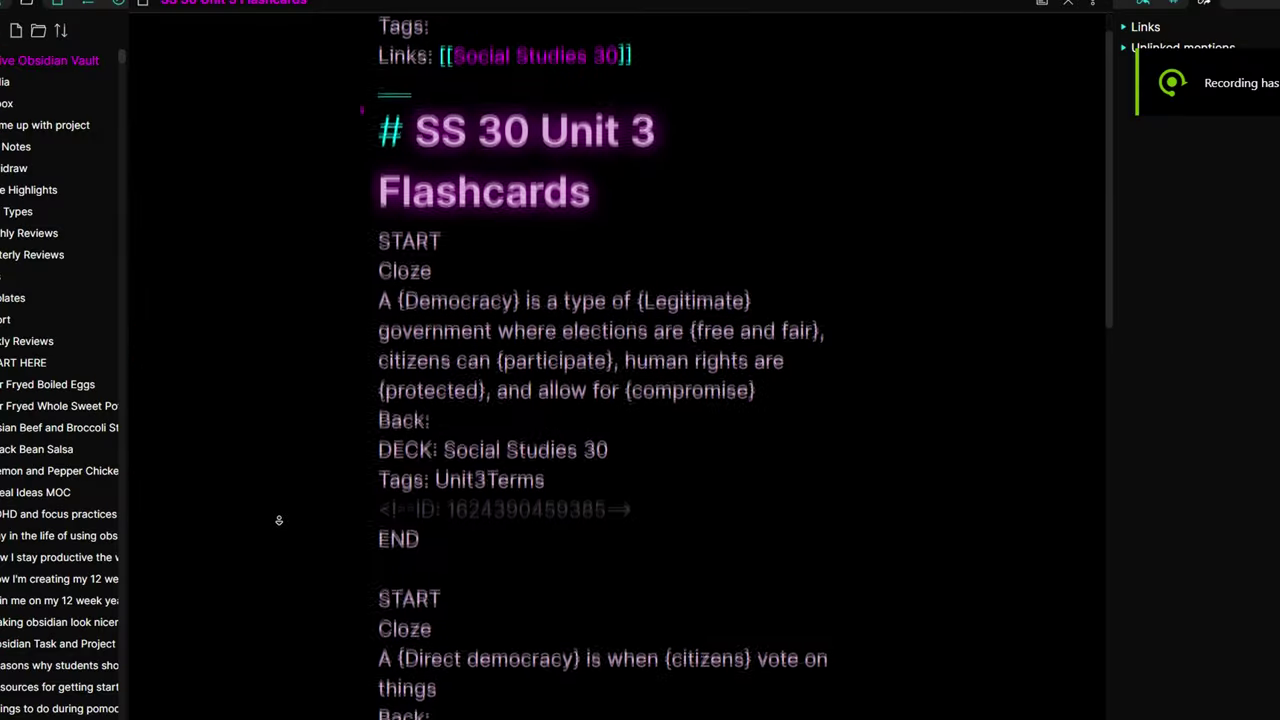
scroll(278, 523, "down", 5)
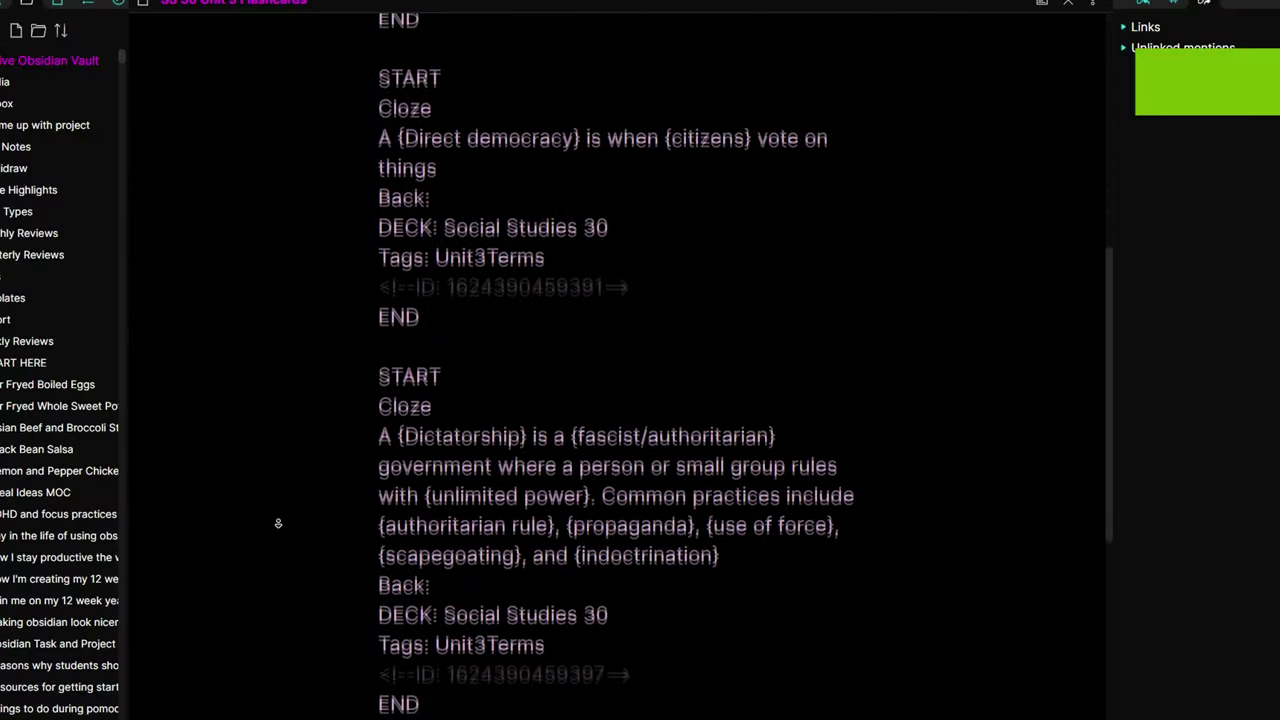
scroll(278, 523, "down", 4)
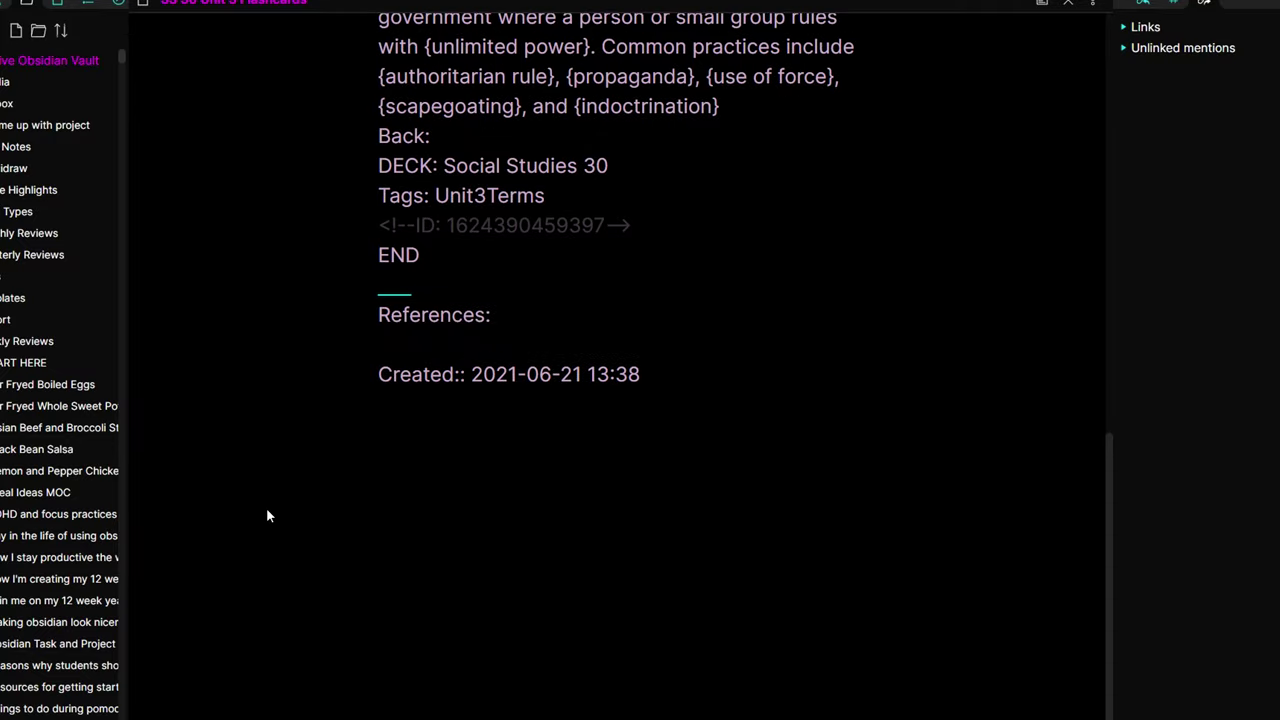
left_click(0, 546)
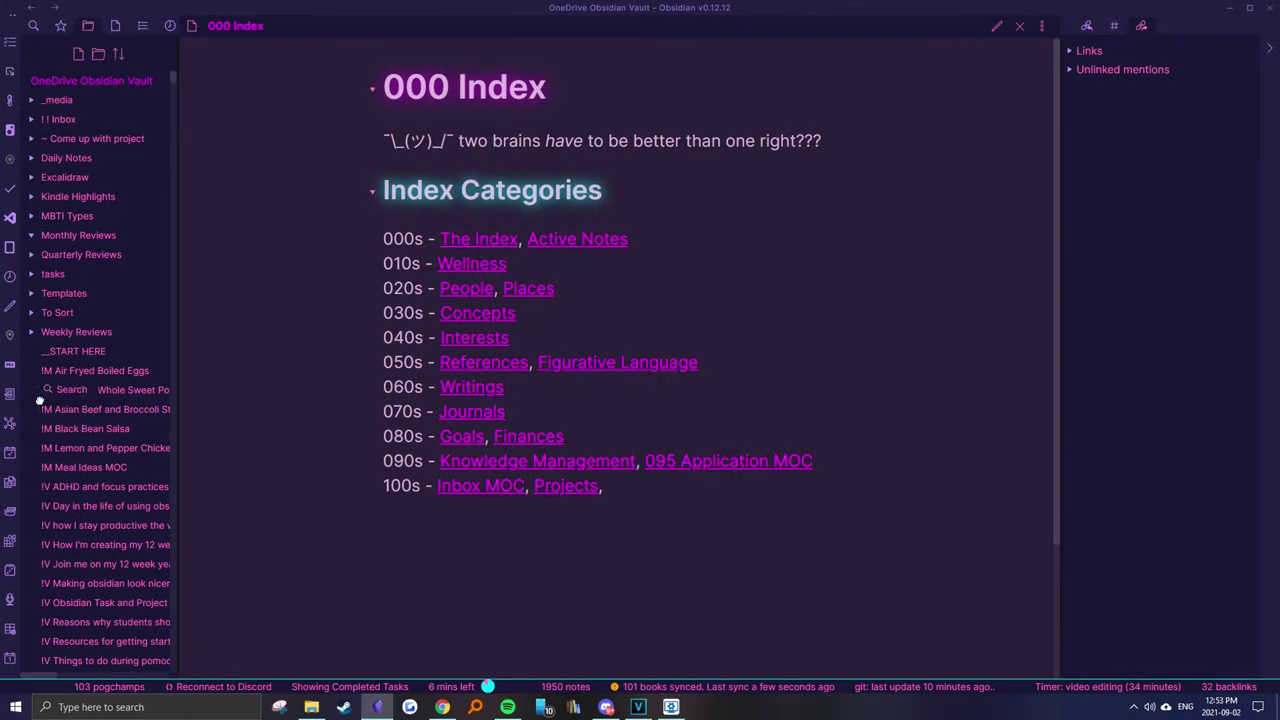
Step: Dock Search, Starred and File explorer in the lower left sidebar, and Graph view on top
mouse_move(57, 548)
left_mouse_down()
mouse_move(98, 566)
mouse_move(65, 564)
left_mouse_up()
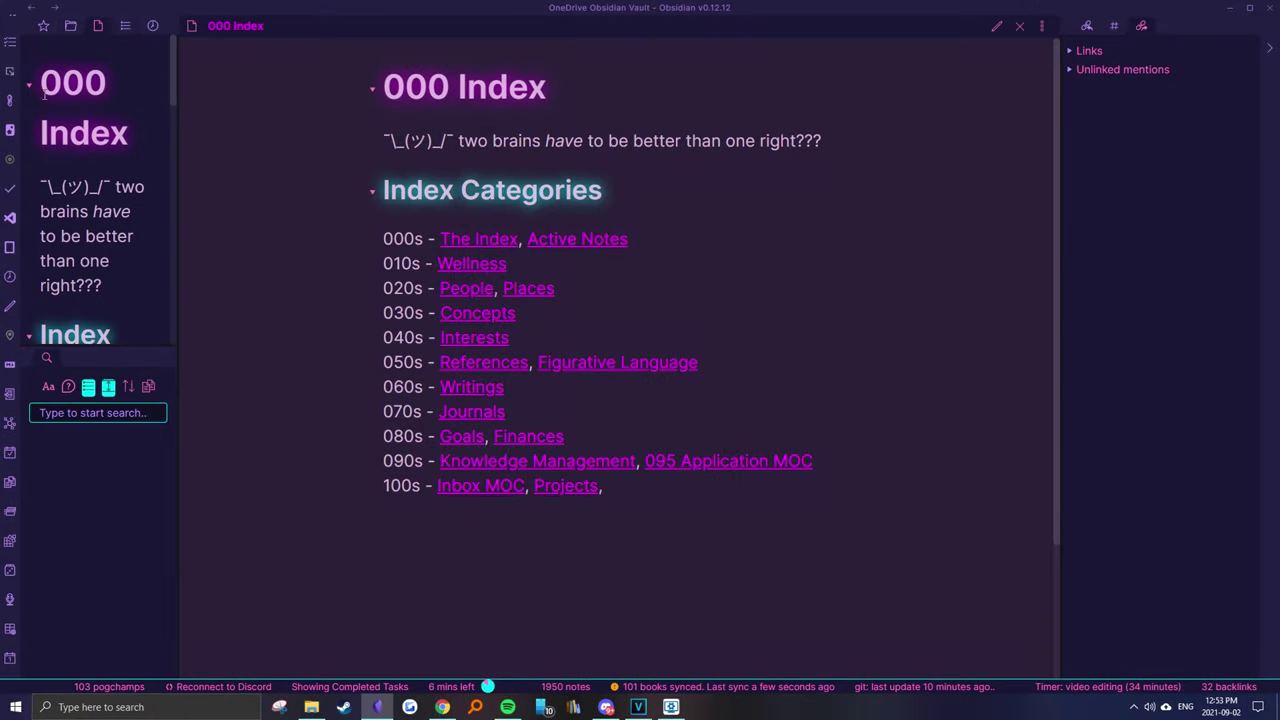
left_click_drag(42, 25, 86, 495)
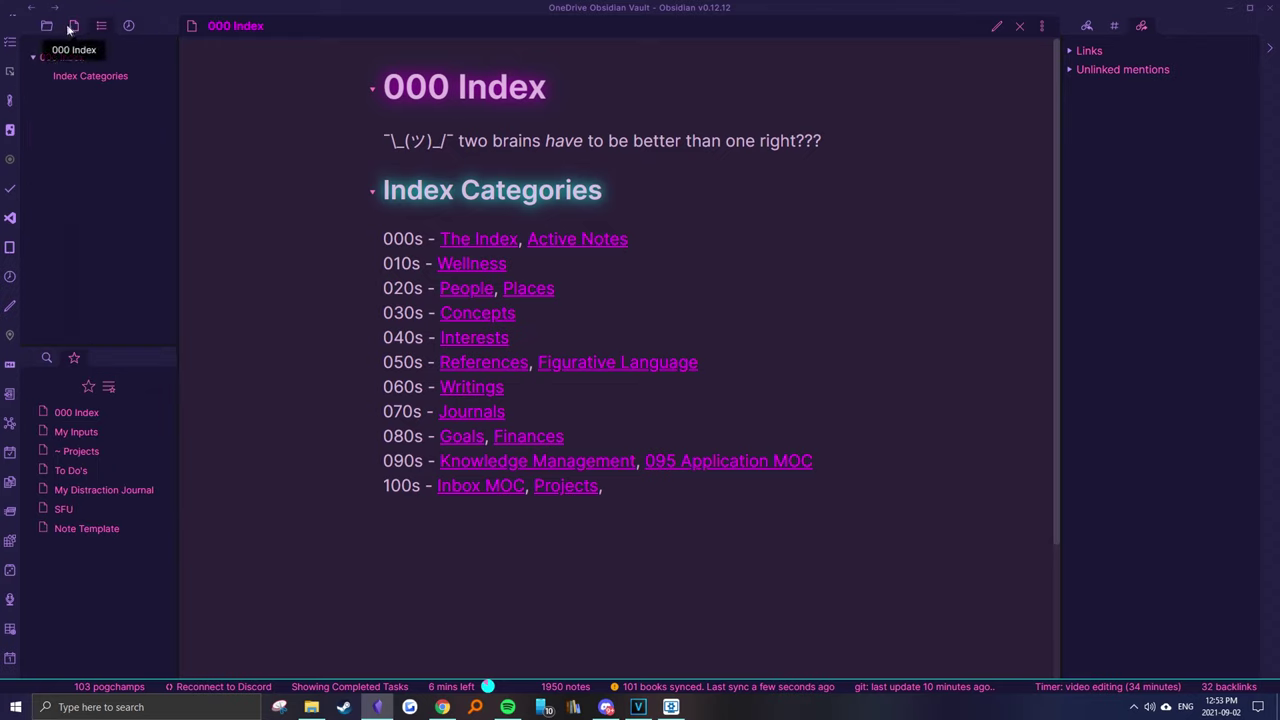
left_click_drag(47, 32, 148, 581)
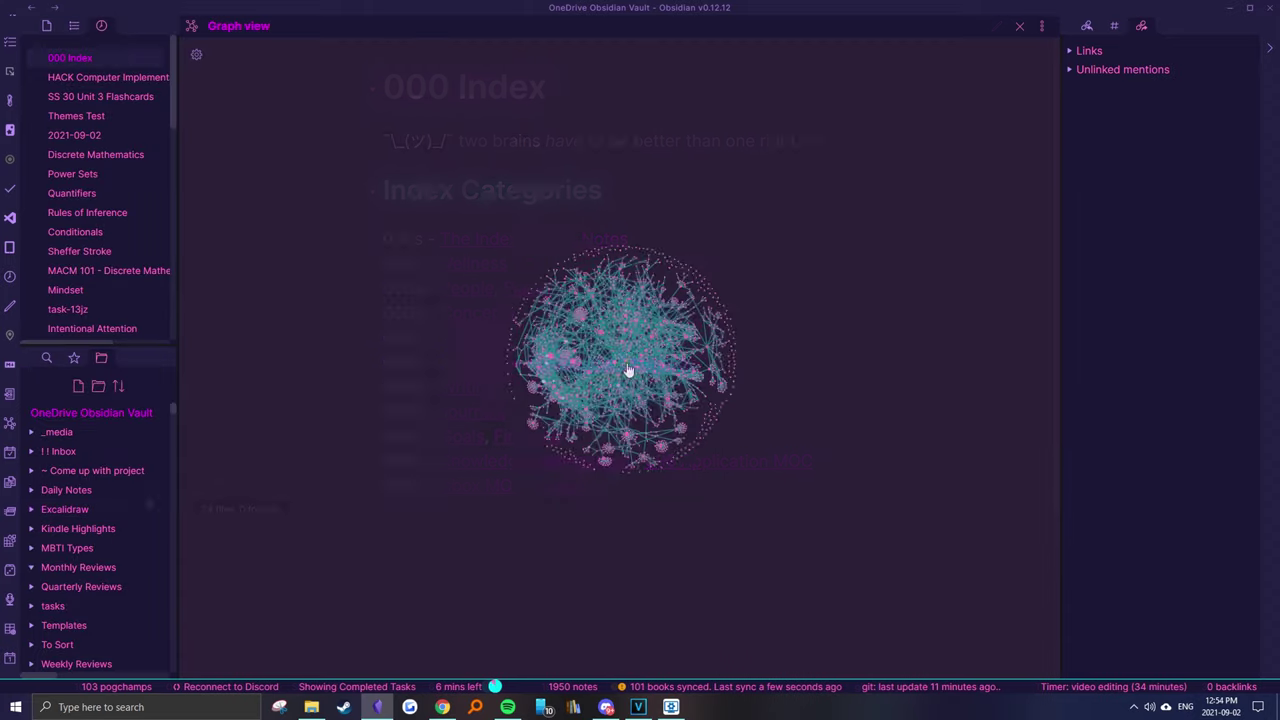
left_click_drag(199, 34, 136, 57)
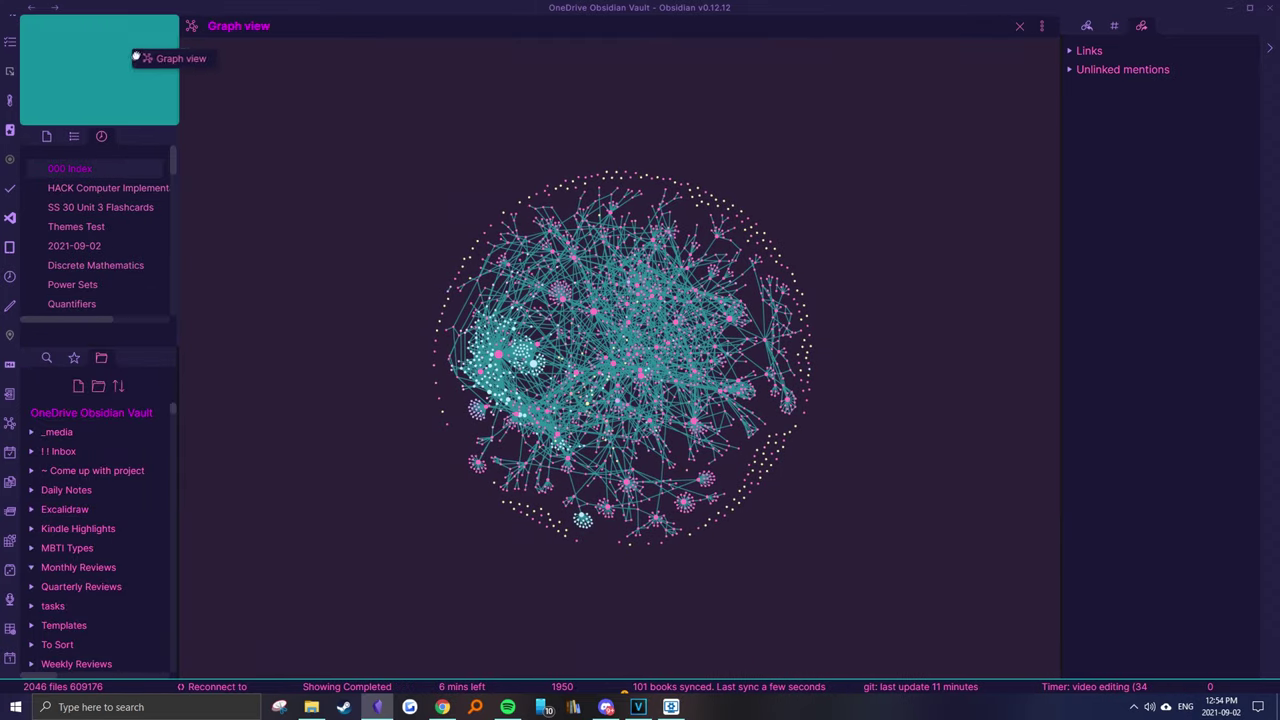
left_click_drag(125, 172, 107, 142)
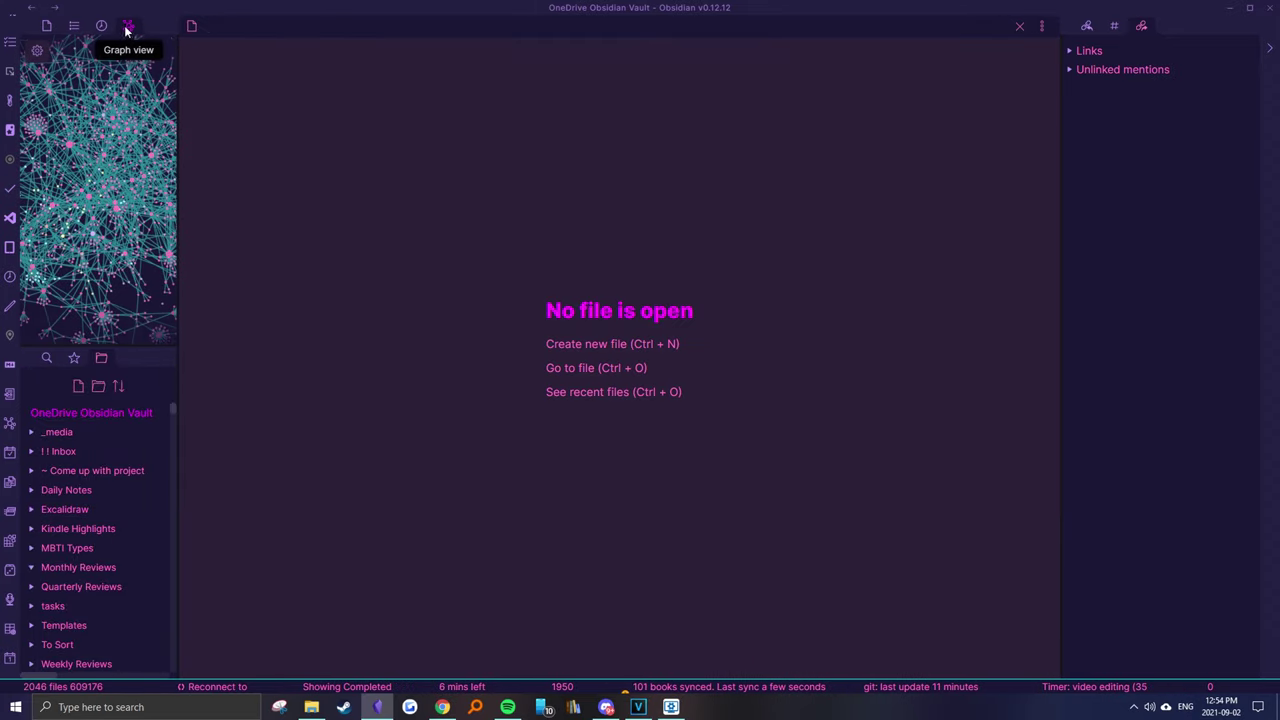
scroll(110, 205, "down", 3)
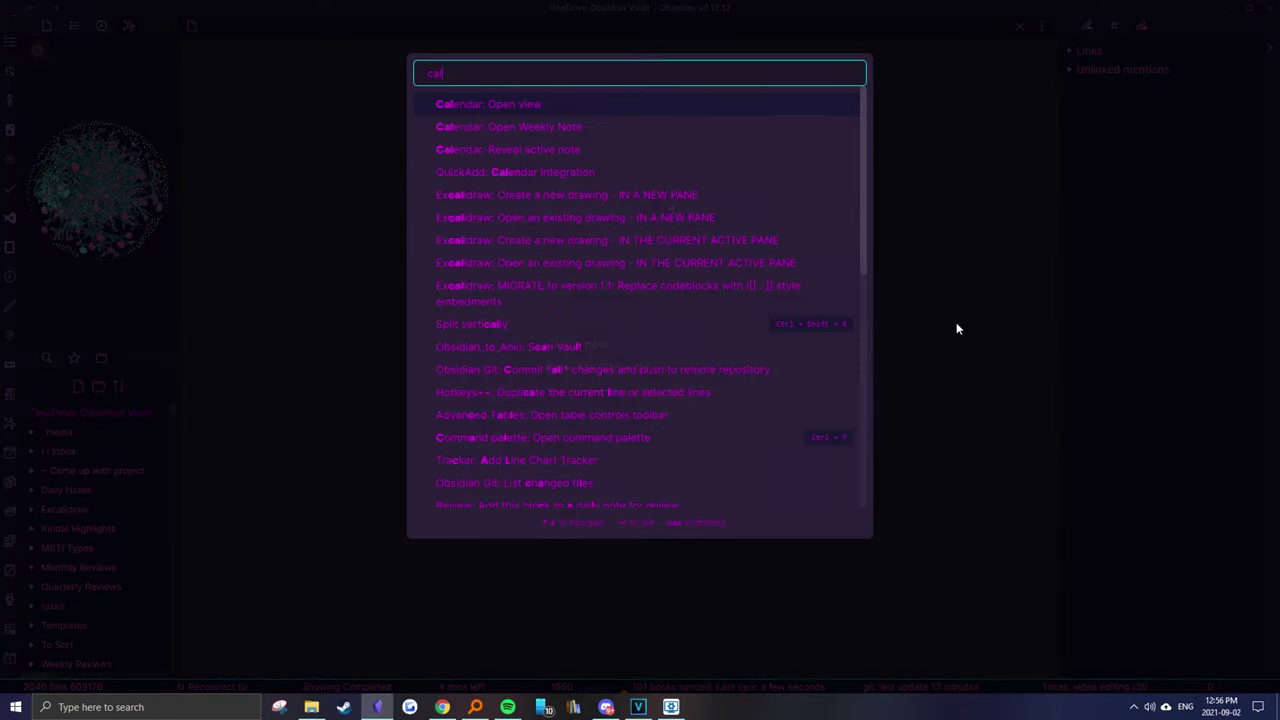
Step: Open the Calendar view in the right sidebar
type("endar")
left_click(591, 106)
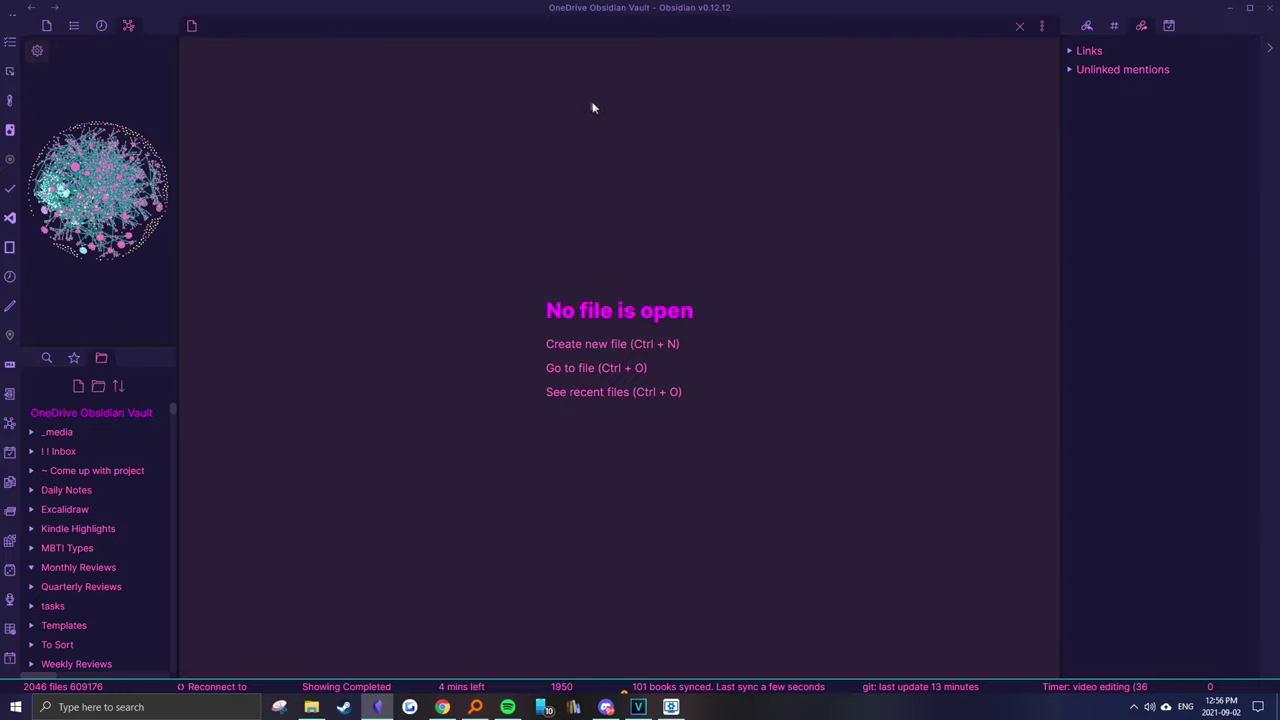
left_click(1170, 25)
Step: Show the Day Planner timeline from the command palette
key("ctrl+p")
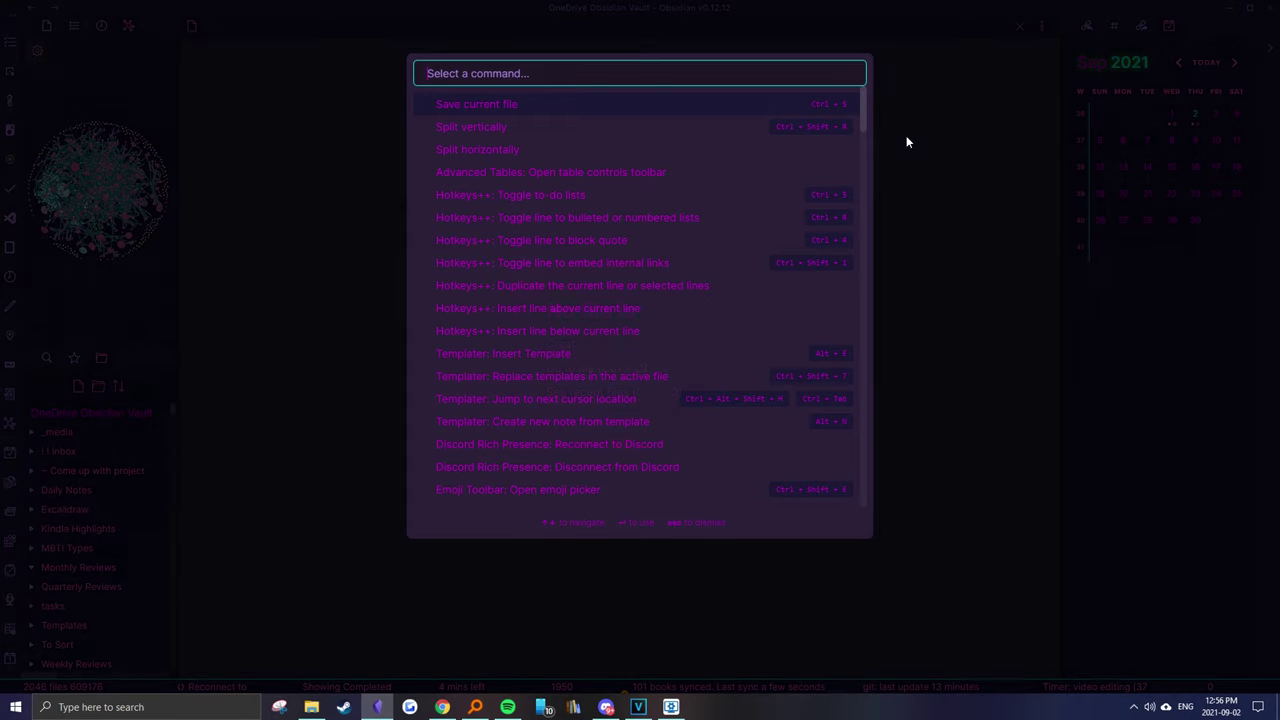
type("day pla")
left_click(701, 134)
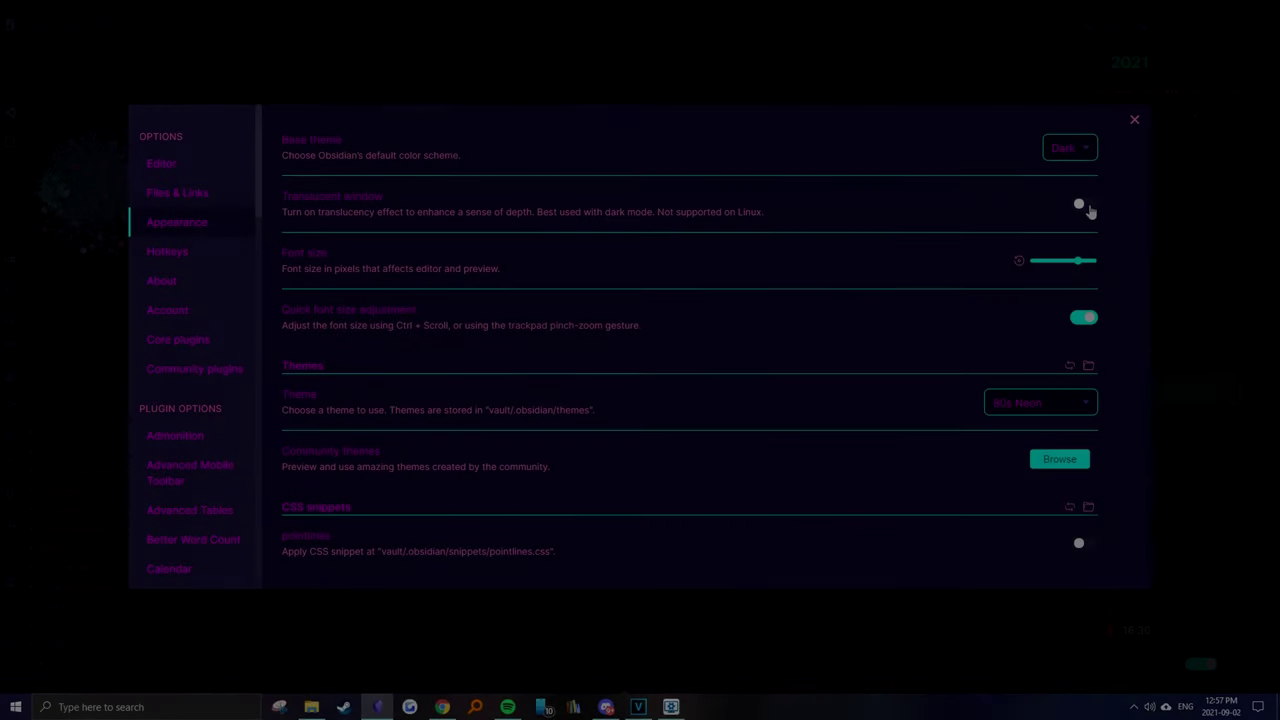
Step: Enable the translucent window effect, then browse Wallpaper Engine's Discover wallpapers
left_click(1080, 206)
key("Escape")
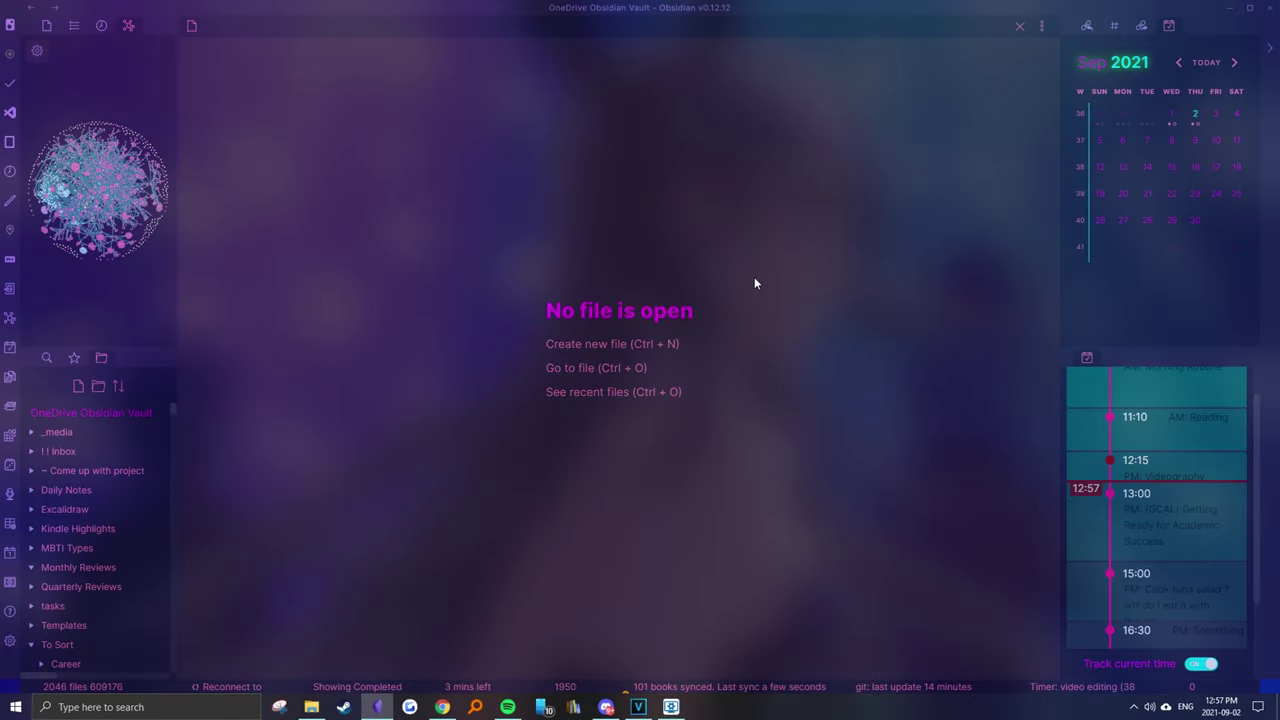
left_click(671, 707)
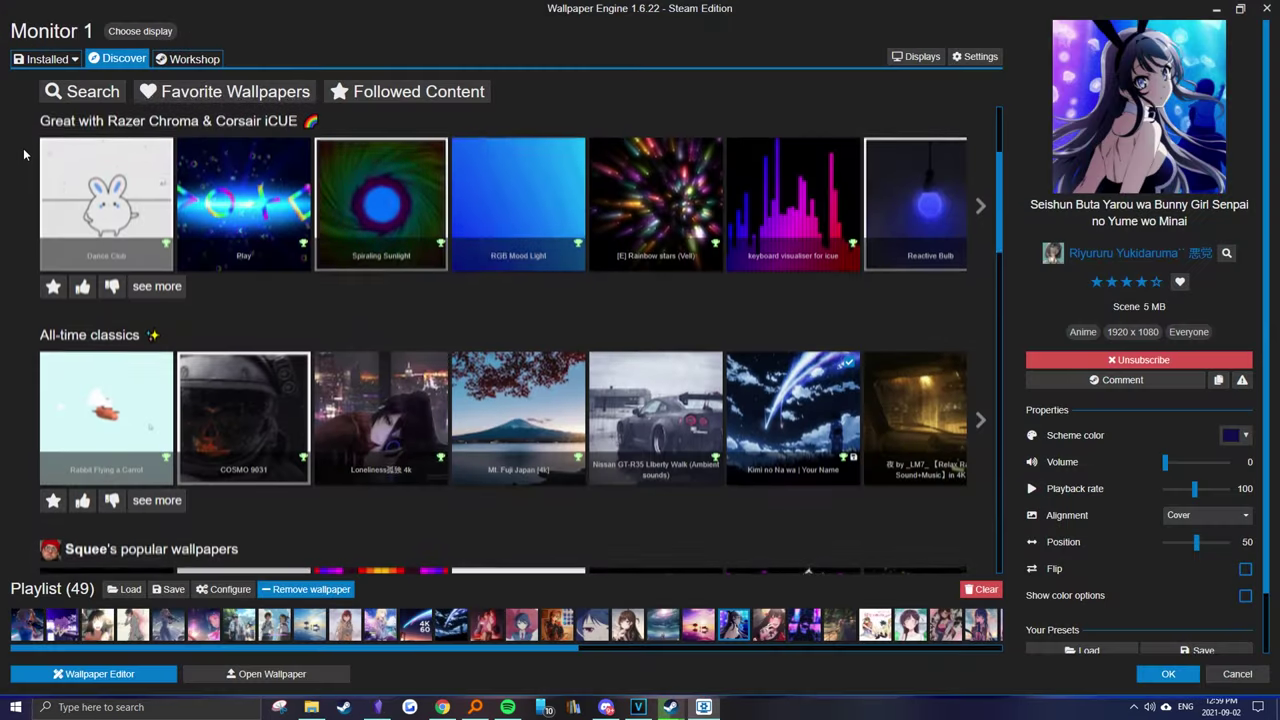
scroll(25, 153, "down", 2)
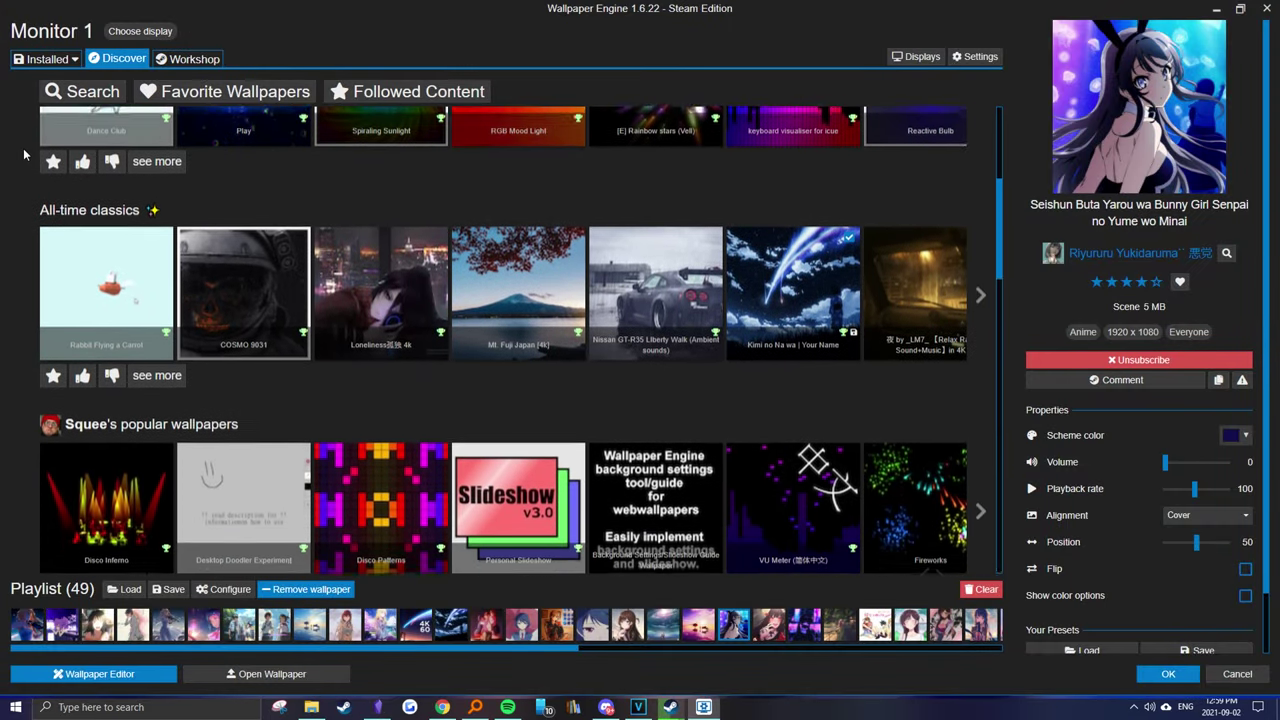
scroll(25, 153, "down", 2)
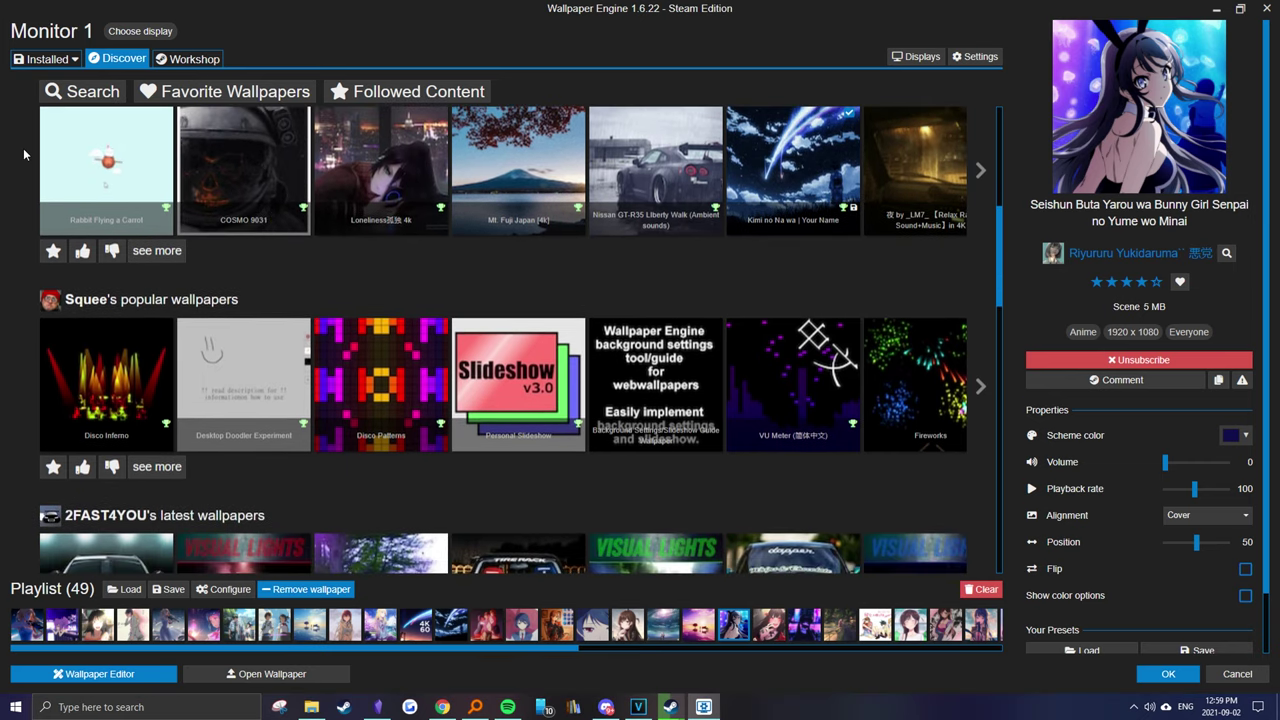
scroll(23, 148, "down", 2)
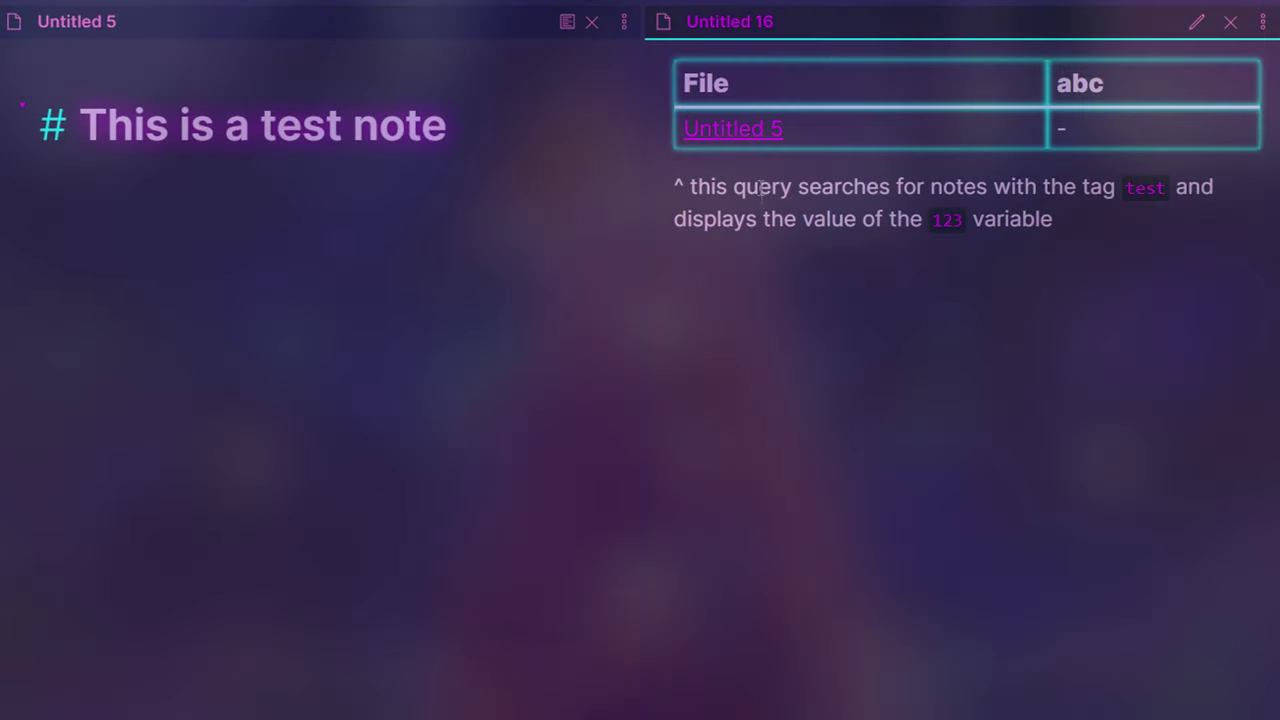
Step: Put the left note in reading view and unfold the Future Plan and Action sections
key("ctrl+e")
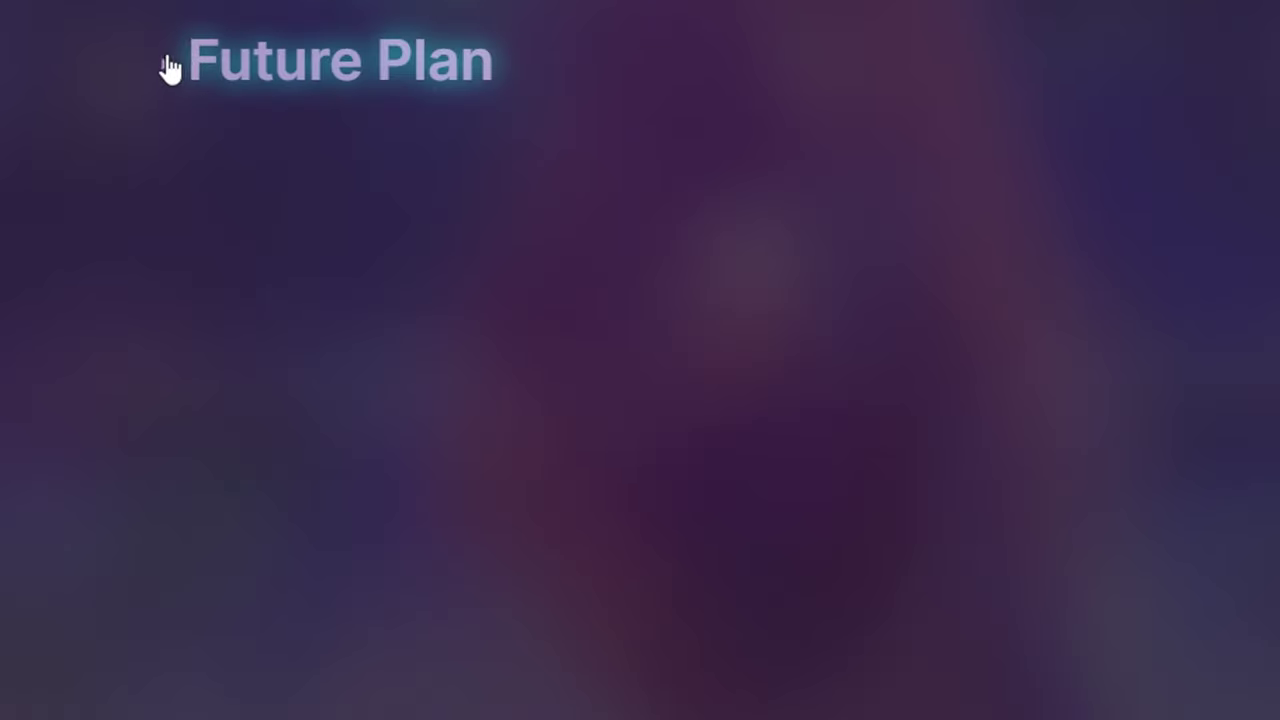
left_click(165, 62)
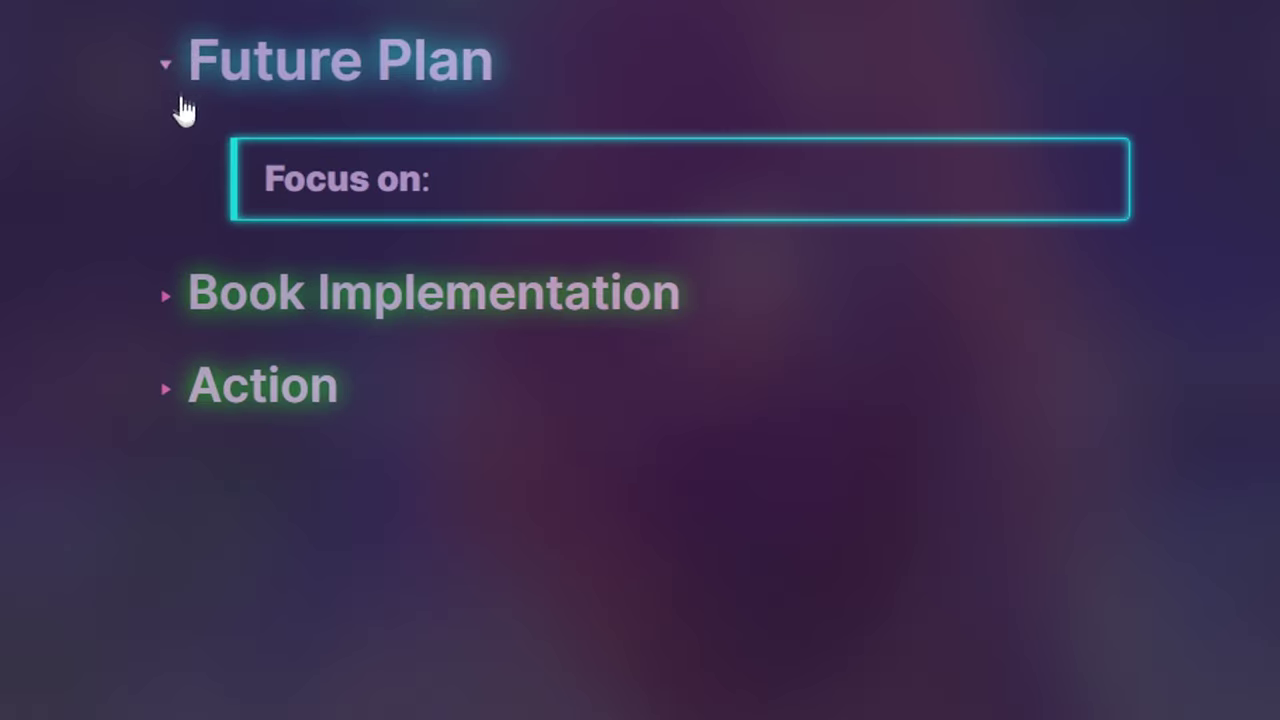
scroll(180, 120, "down", 3)
left_click(175, 120)
scroll(170, 127, "down", 3)
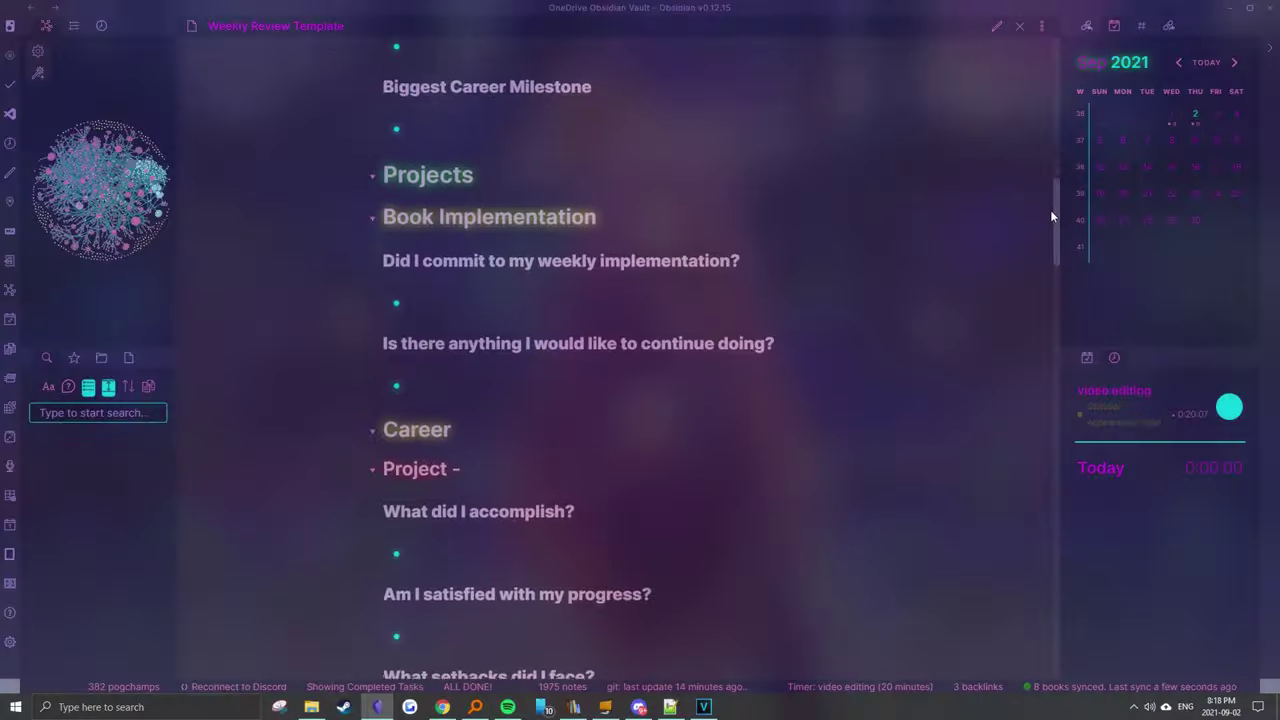
left_click_drag(1049, 212, 924, 267)
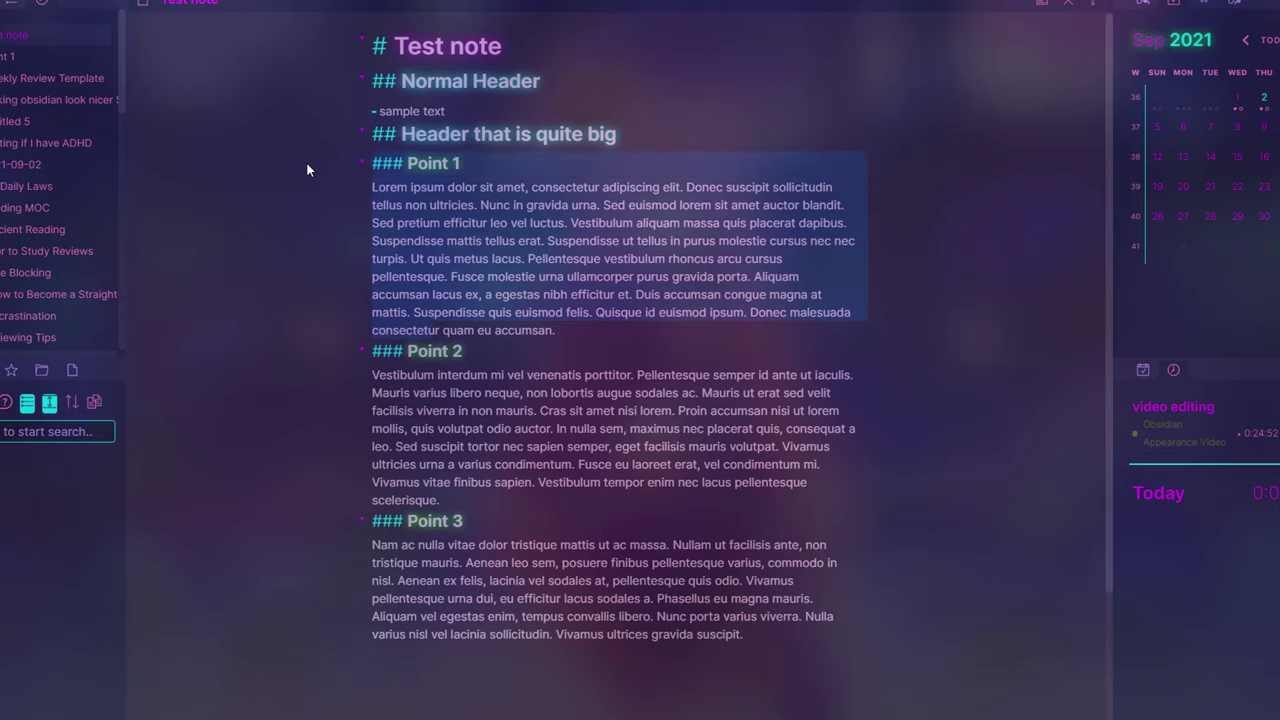
Step: Extract the selected section into a new note named Point 1 with Note composer
key("ctrl+p")
type("compos")
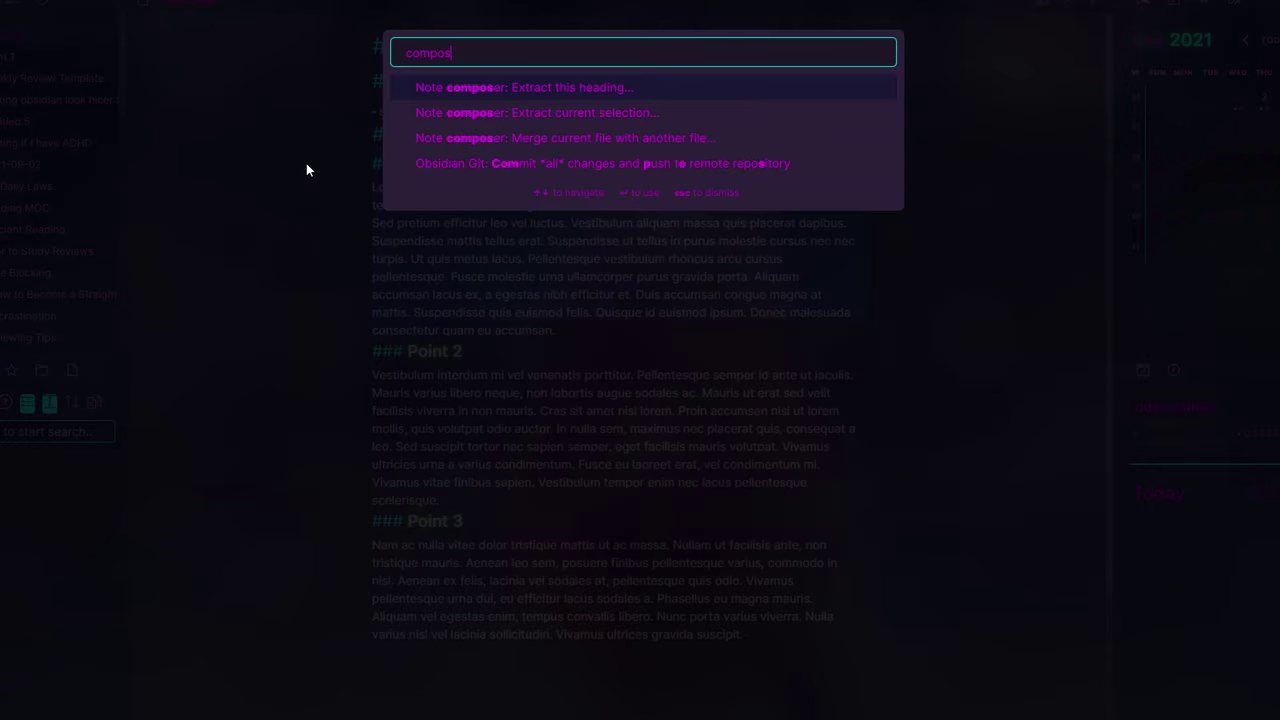
left_click(587, 110)
key("Return")
Step: Visit Point 1, Note Taking Process, Pitfalls and Make Connections, ending on Skills Related to Note Taking
left_click(416, 162, "ctrl")
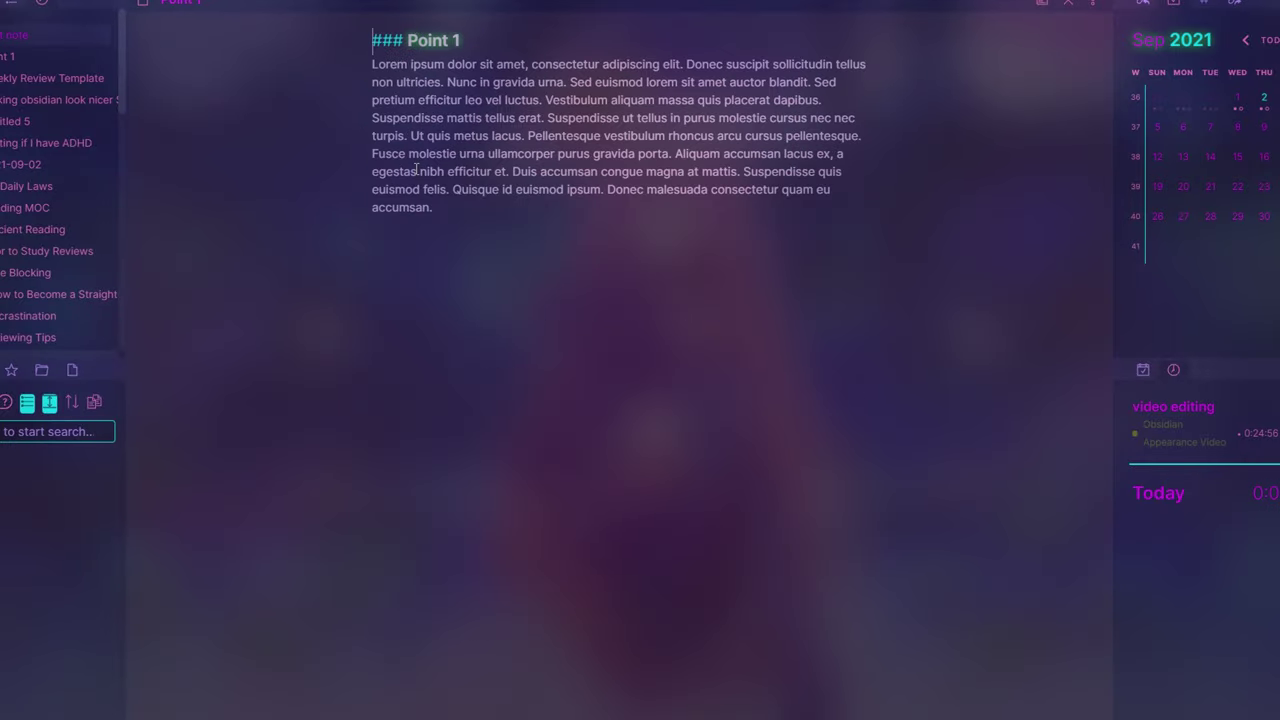
key("ctrl+alt+Left")
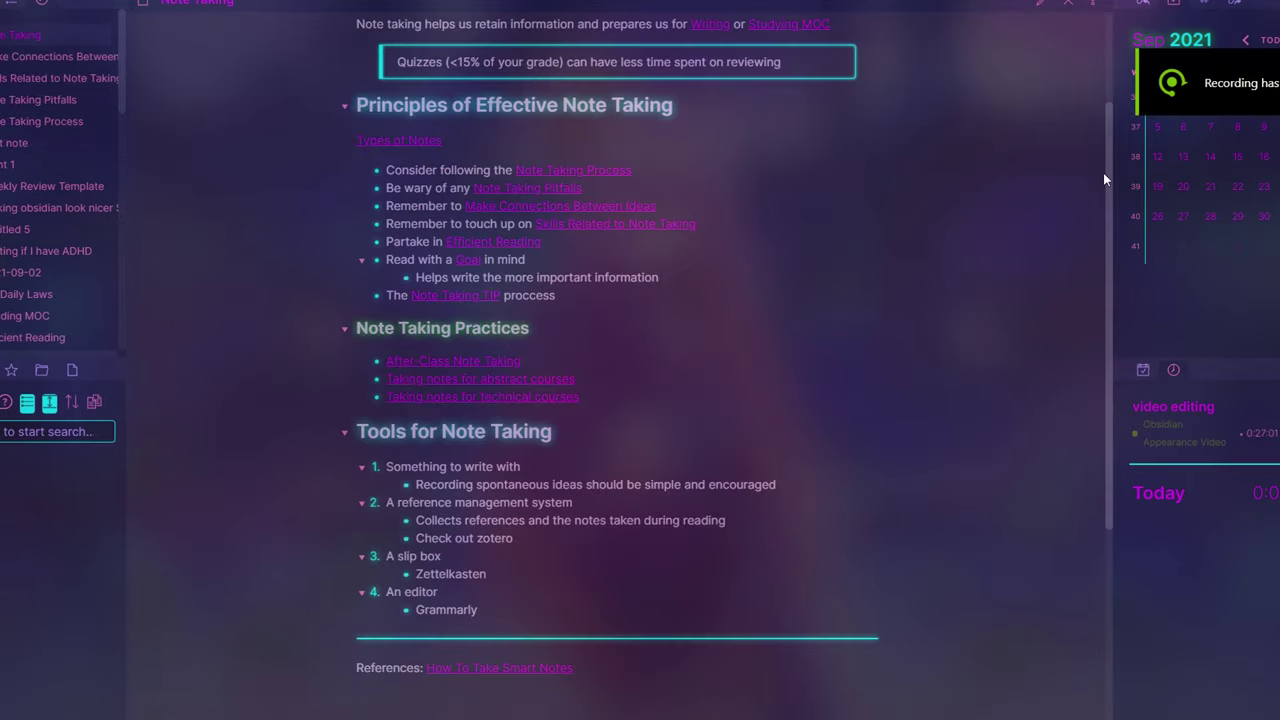
left_click(561, 170)
key("ctrl+alt+Left")
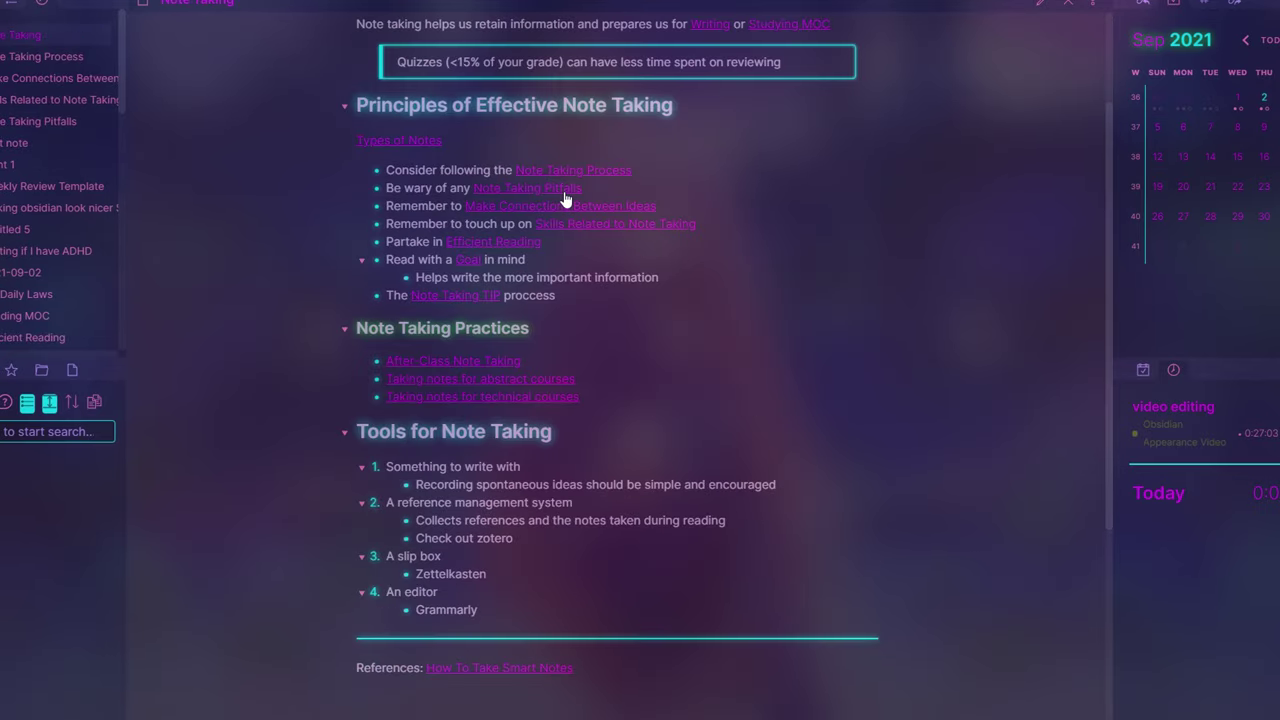
left_click(558, 188)
key("ctrl+alt+Left")
left_click(556, 204)
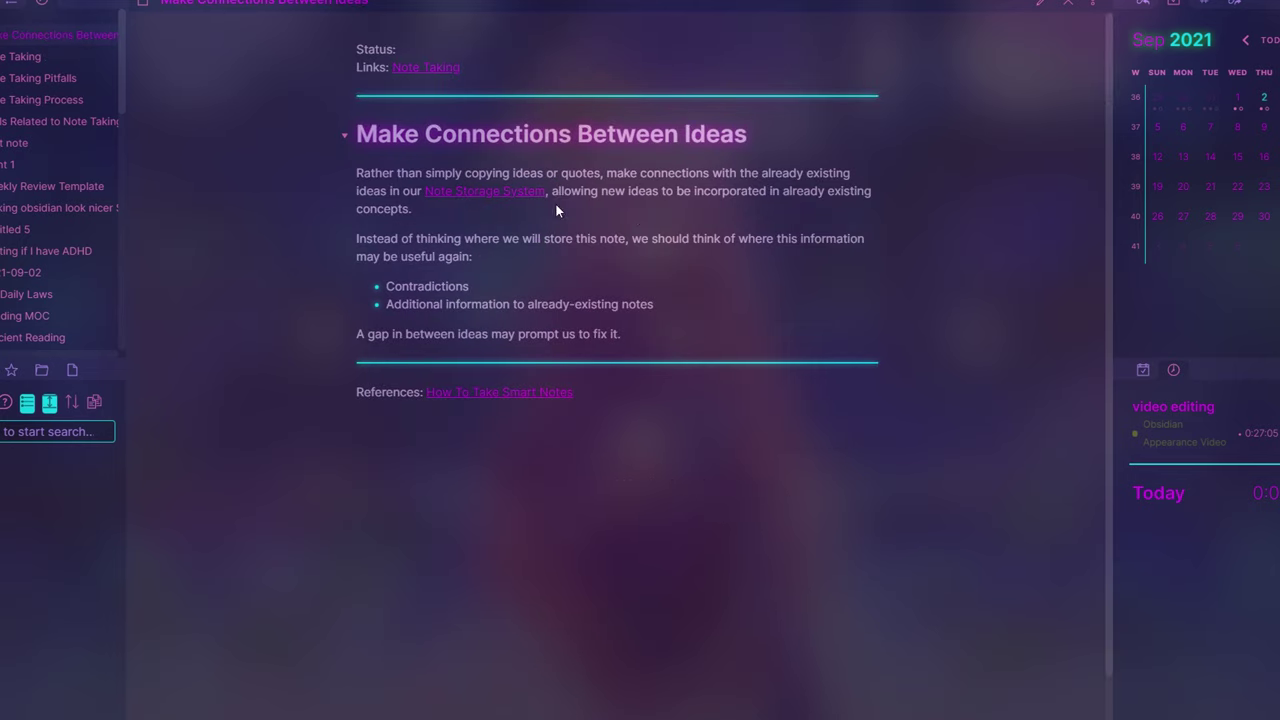
key("ctrl+alt+Left")
left_click(616, 234)
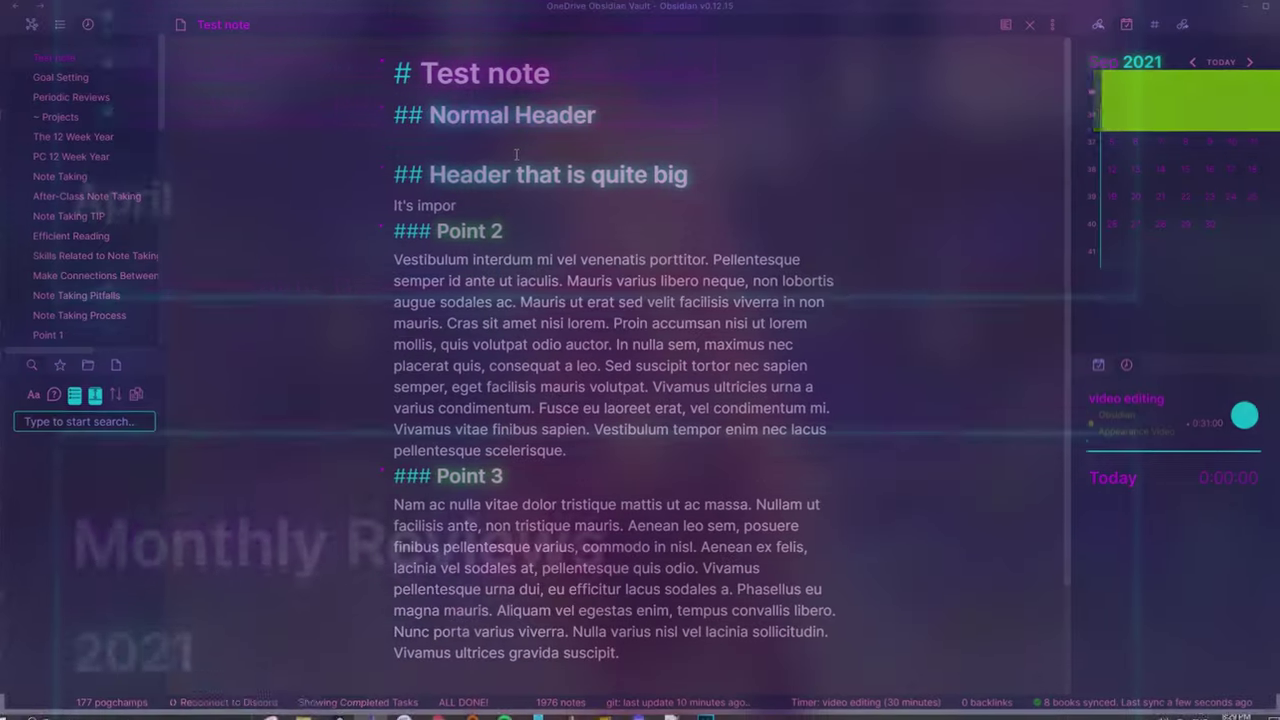
Step: Add the bullet "It's important to [[Goal Setting|Set Goals]]", then test the link and return
type("- It's ")
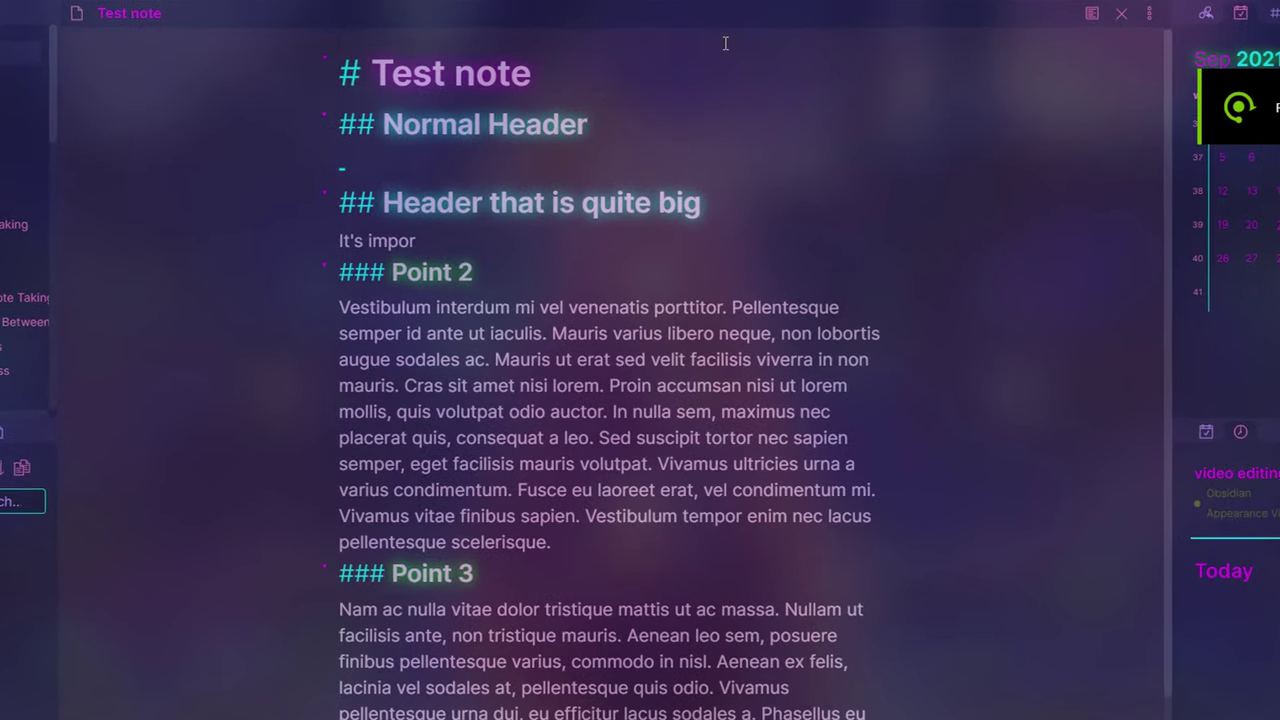
type("important to [[")
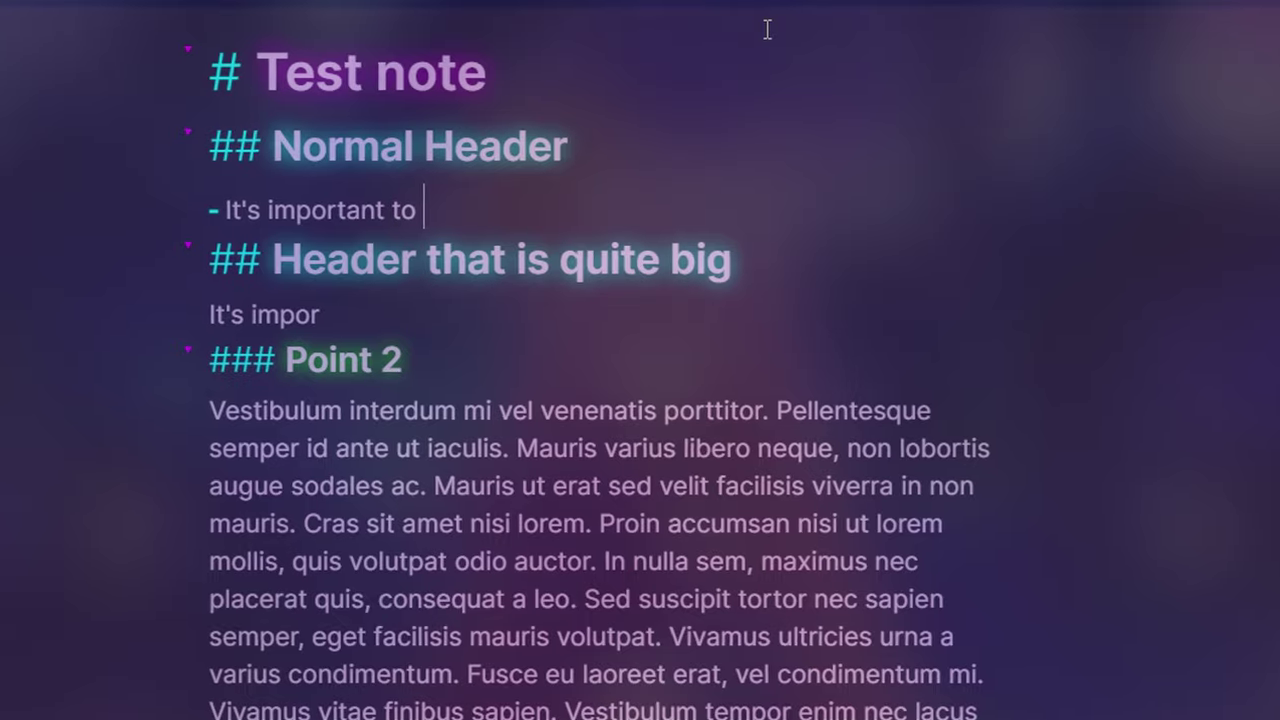
type("Goal Setting")
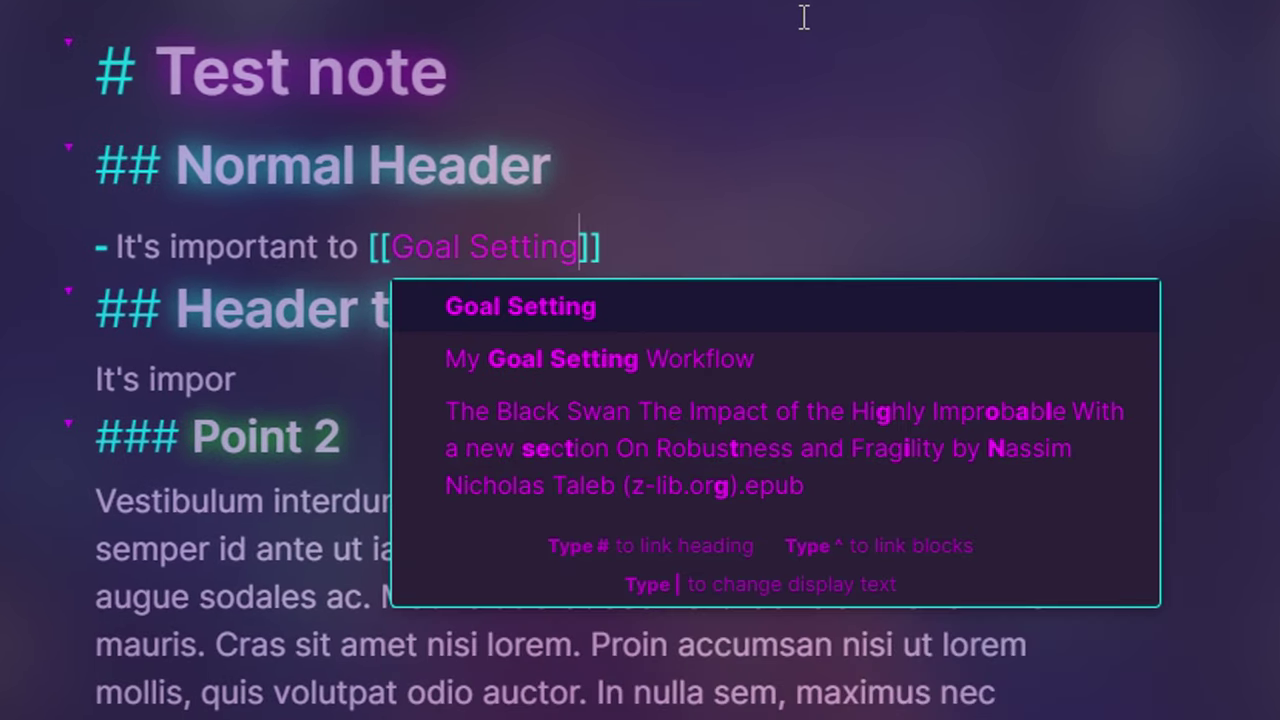
type("|Set Goals")
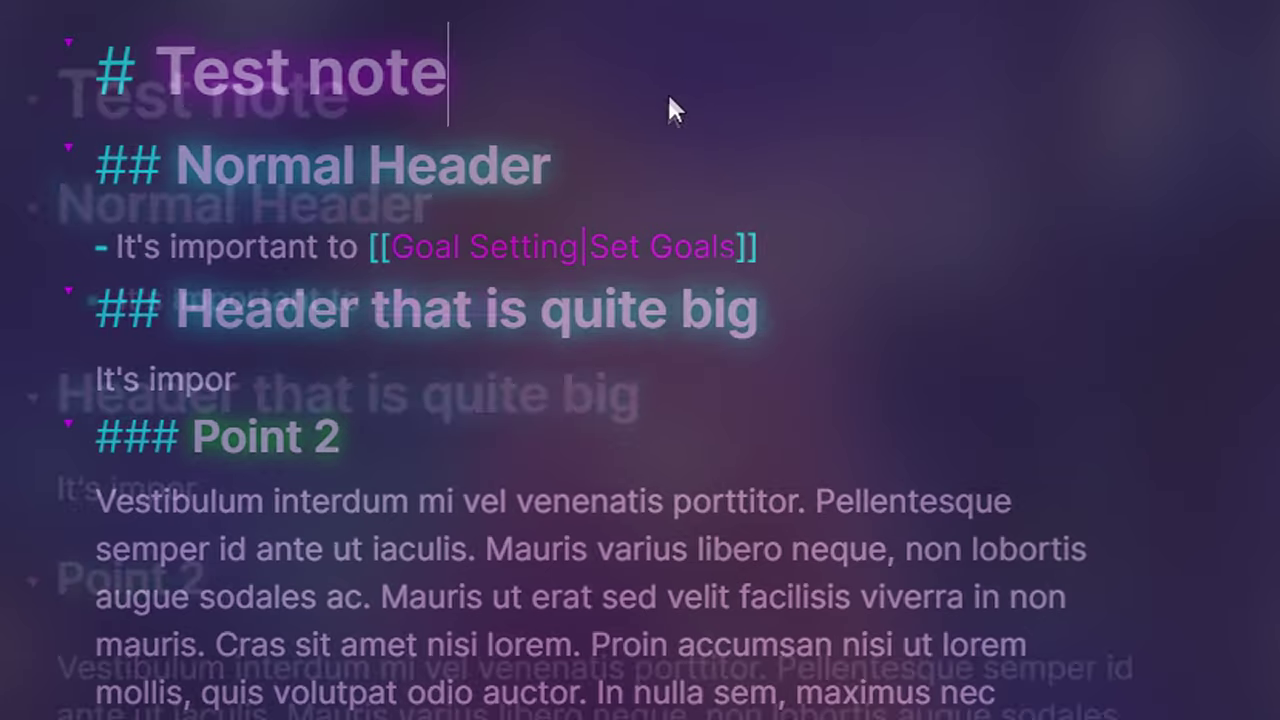
left_click(430, 300)
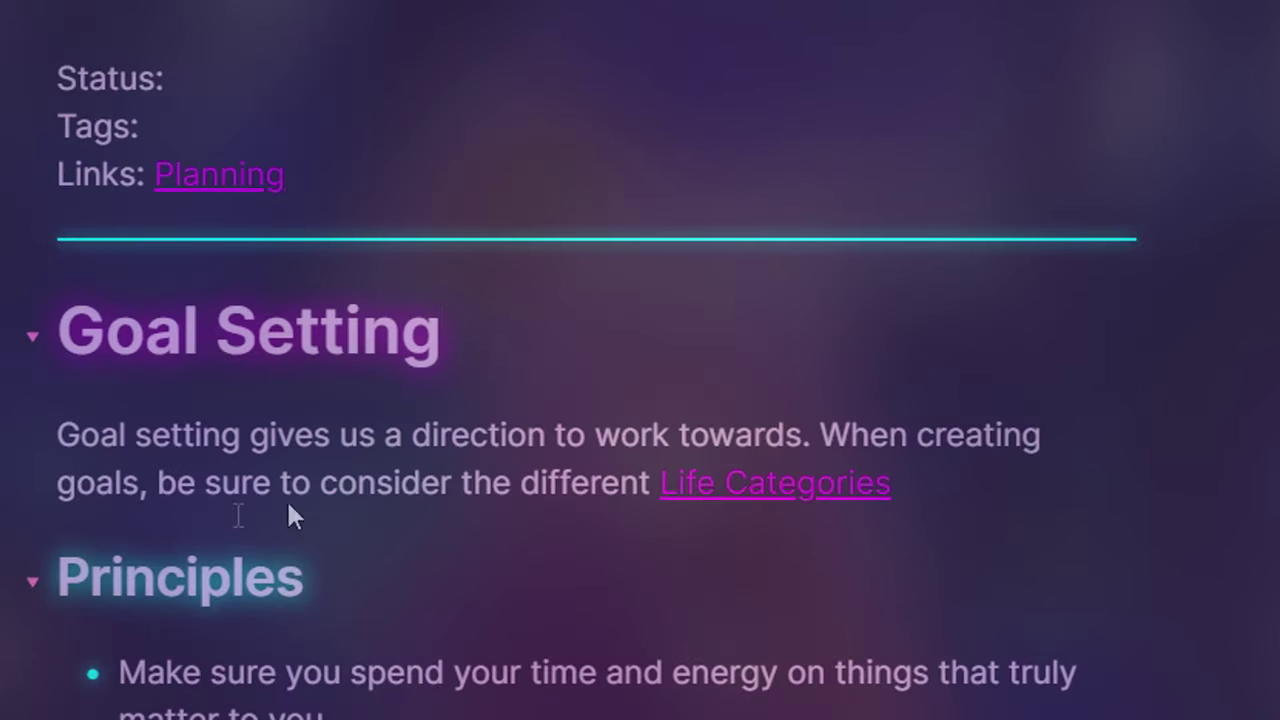
key("ctrl+alt+Left")
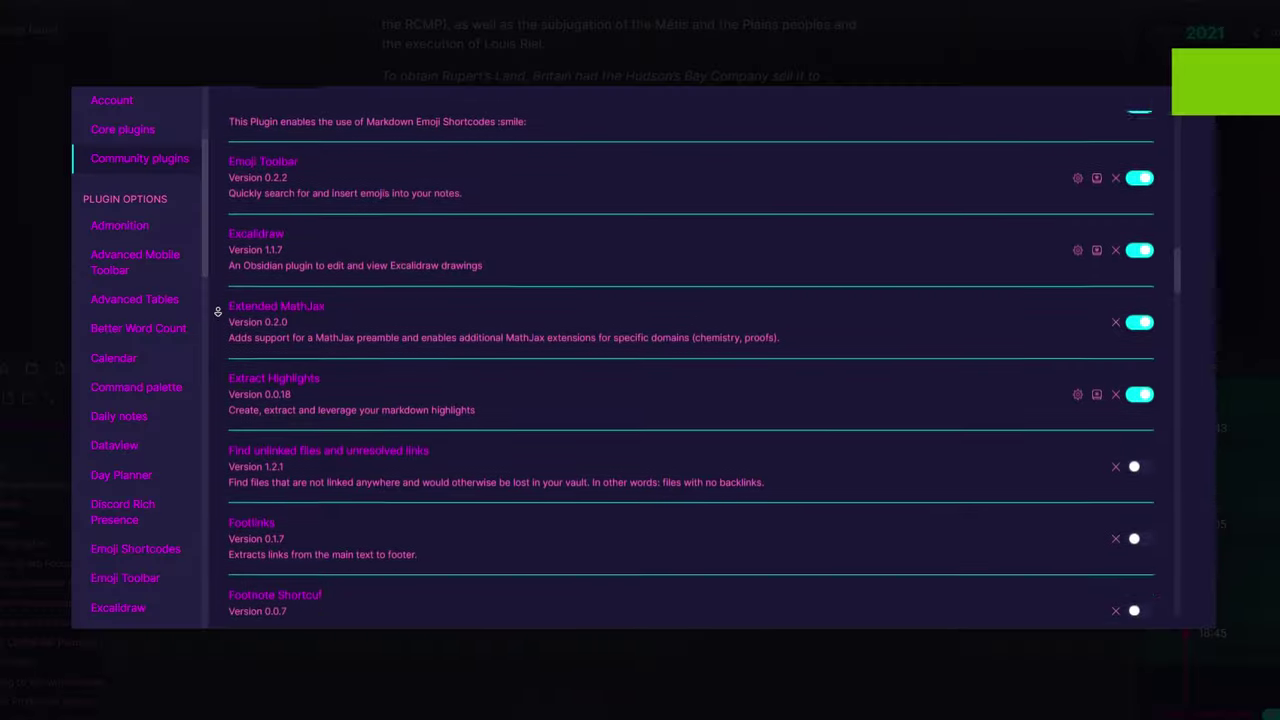
Step: Scroll through the list of installed community plugins
scroll(218, 312, "down", 1)
scroll(218, 312, "down", 3)
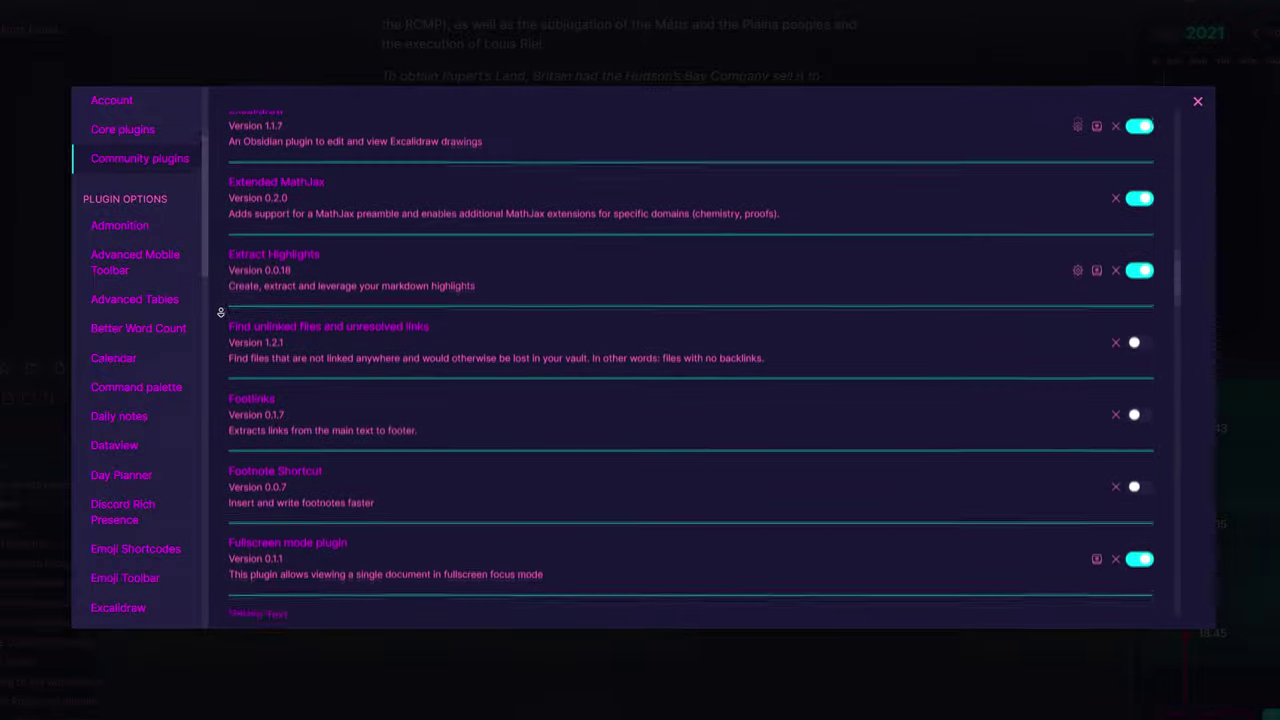
scroll(220, 312, "down", 3)
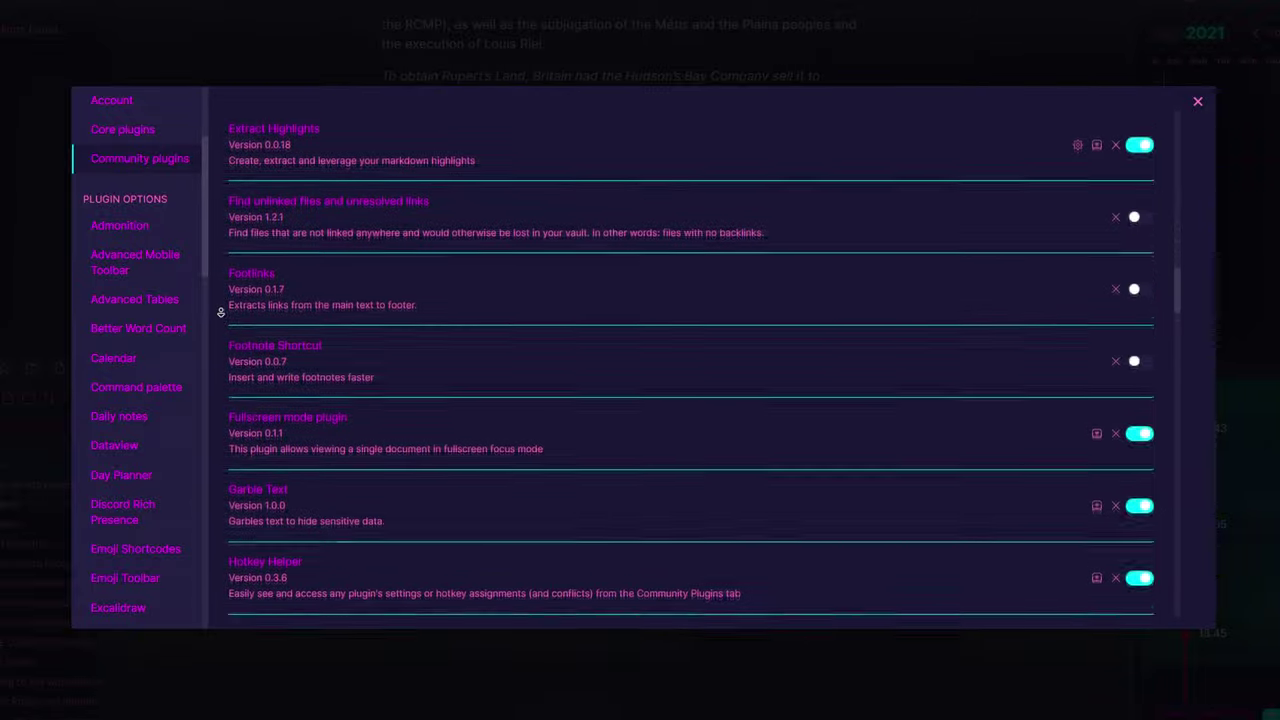
scroll(220, 312, "down", 3)
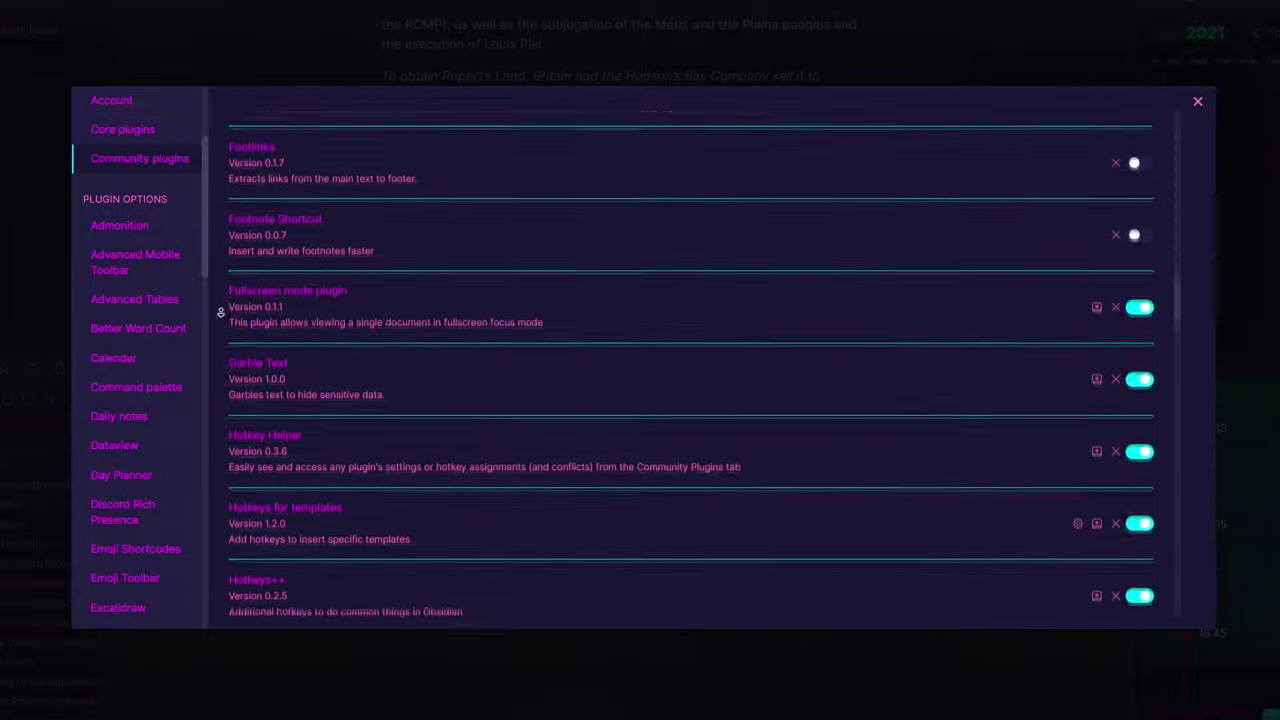
scroll(220, 312, "down", 3)
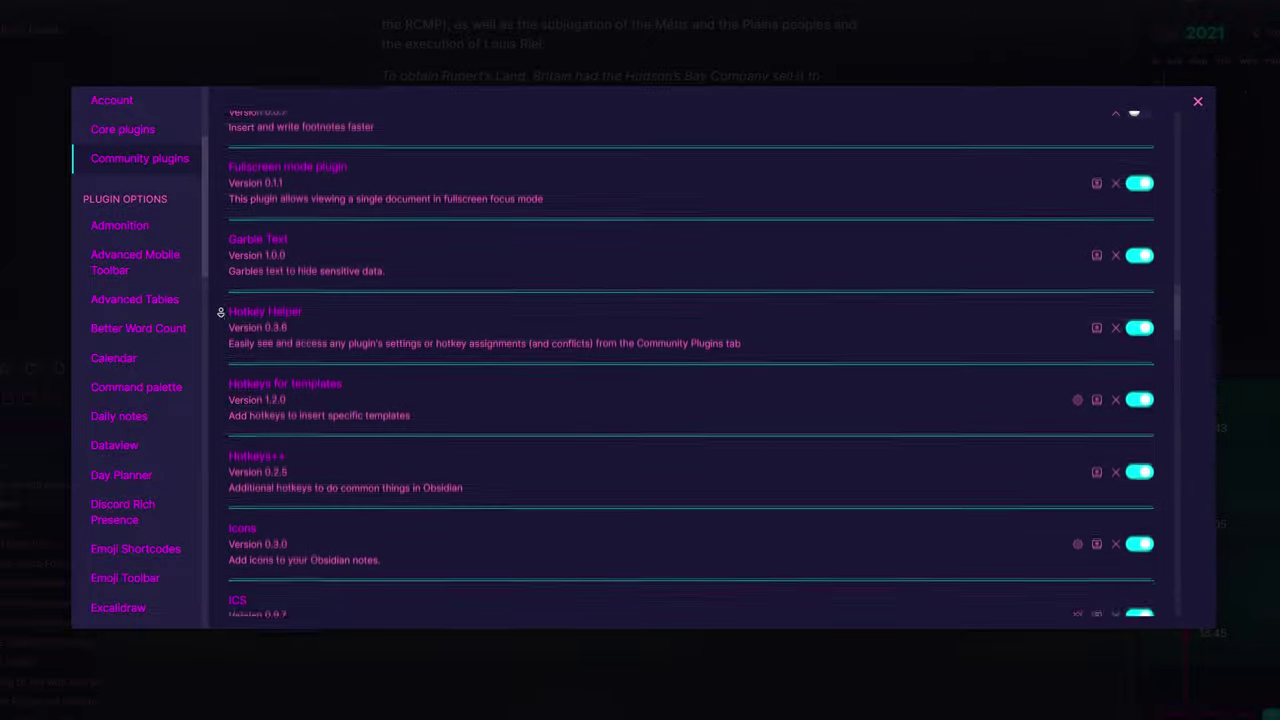
scroll(220, 312, "down", 2)
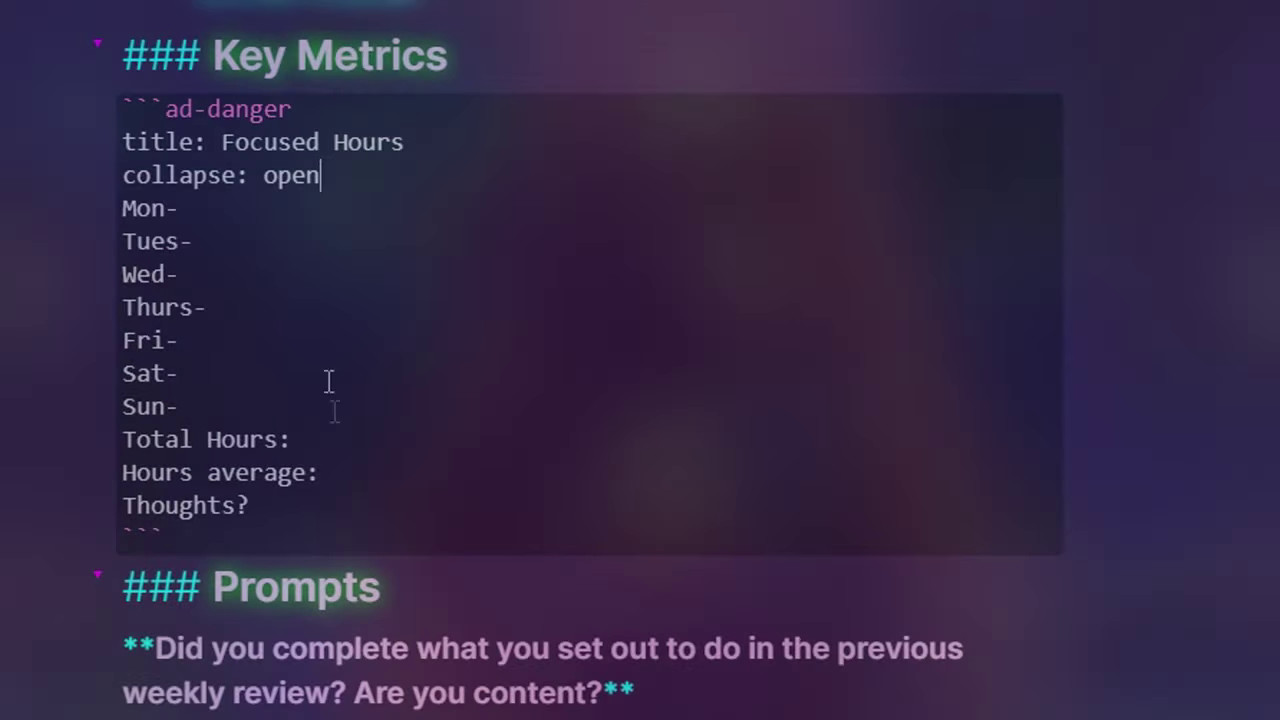
Step: Render the Focused Hours admonition as a callout in reading view
left_click_drag(238, 556, 751, 69)
left_click(751, 69)
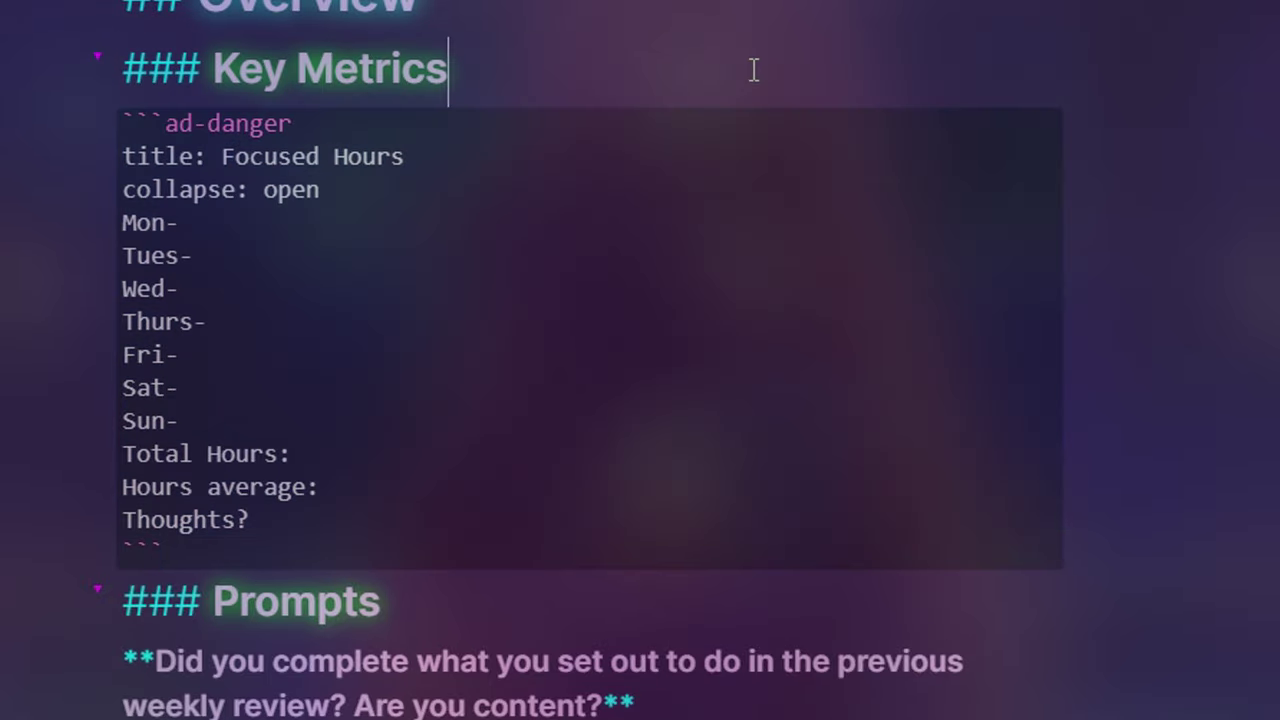
key("ctrl+e")
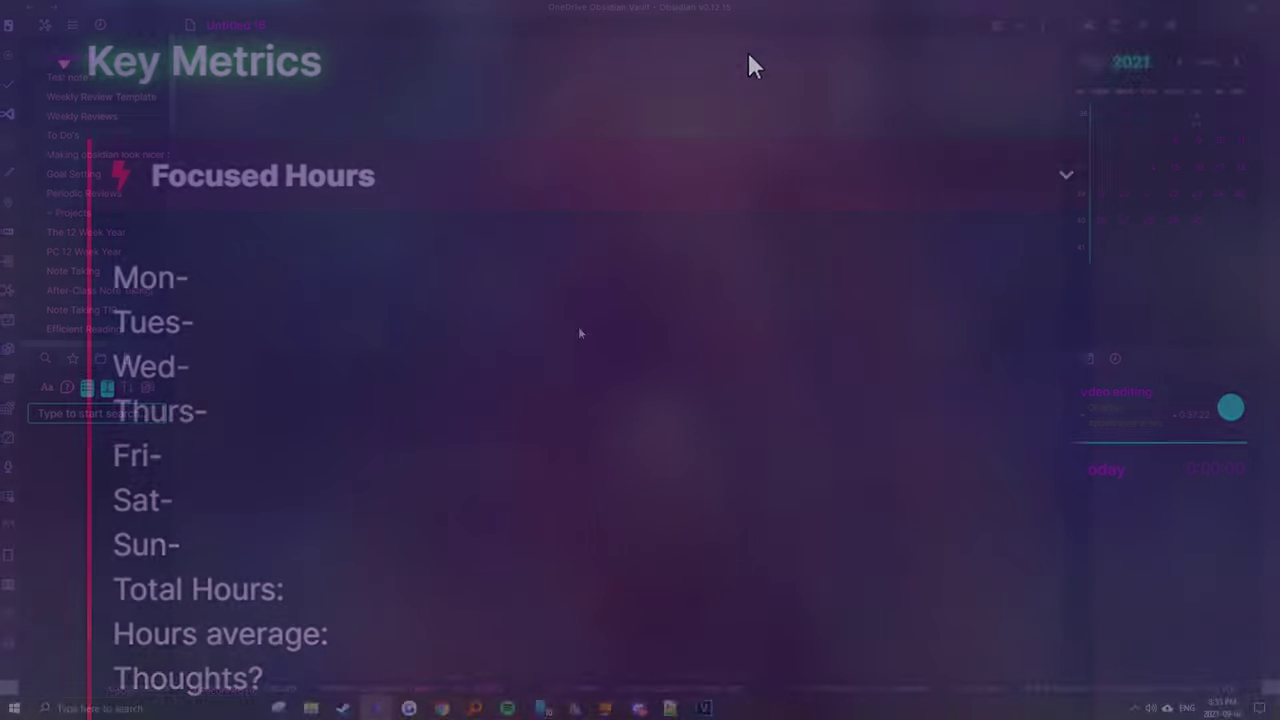
Step: Insert an 'important' admonition, collapse Open, and render it in reading view
key("ctrl+p")
type("admoni")
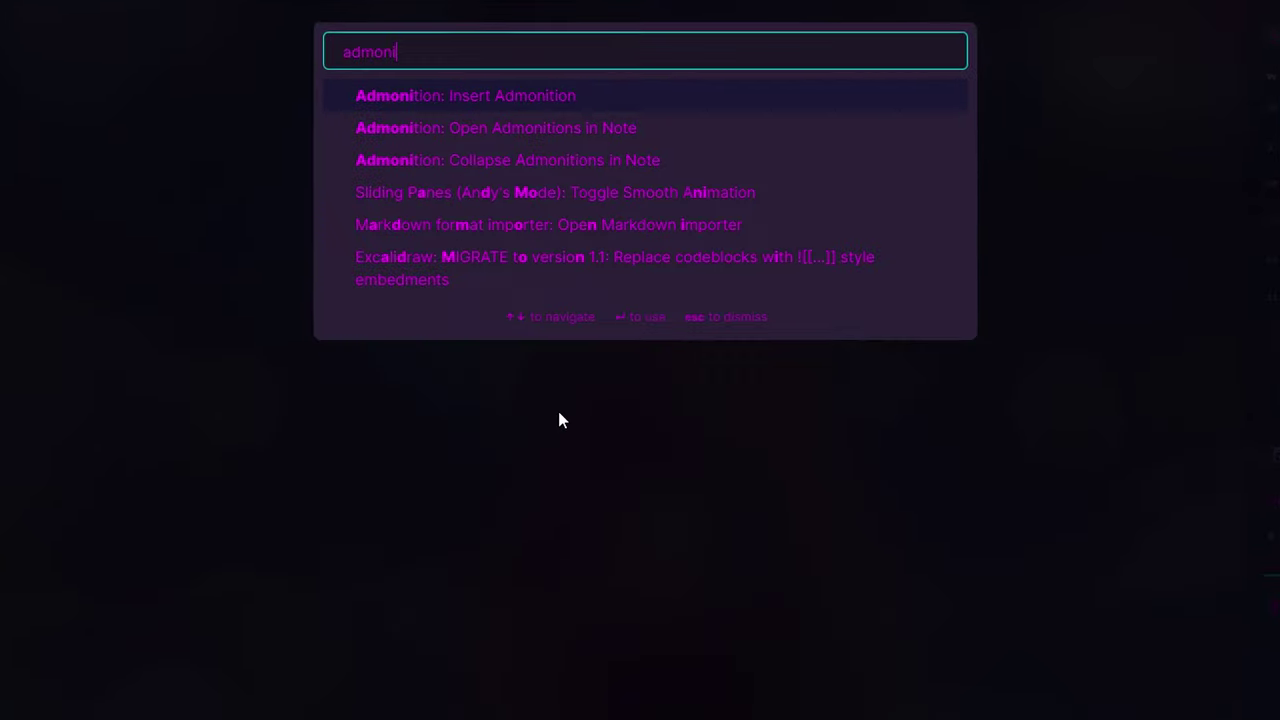
left_click(545, 97)
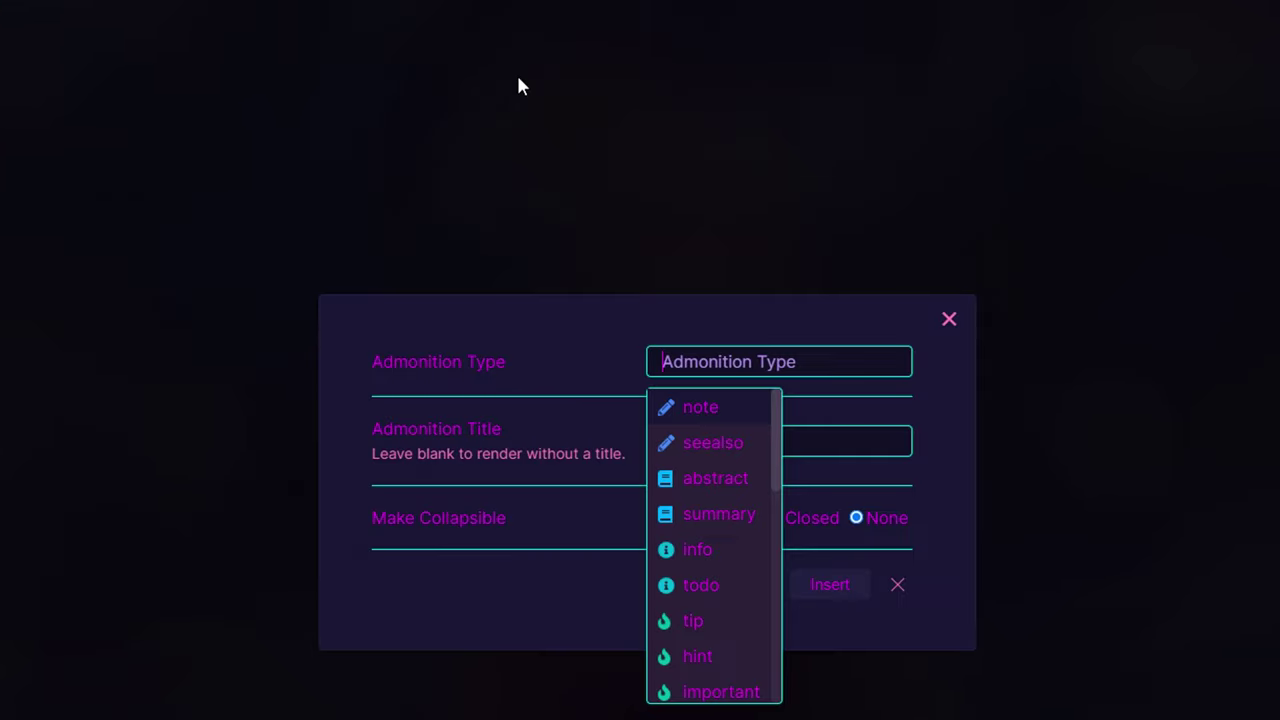
scroll(722, 592, "down", 2)
left_click(722, 592)
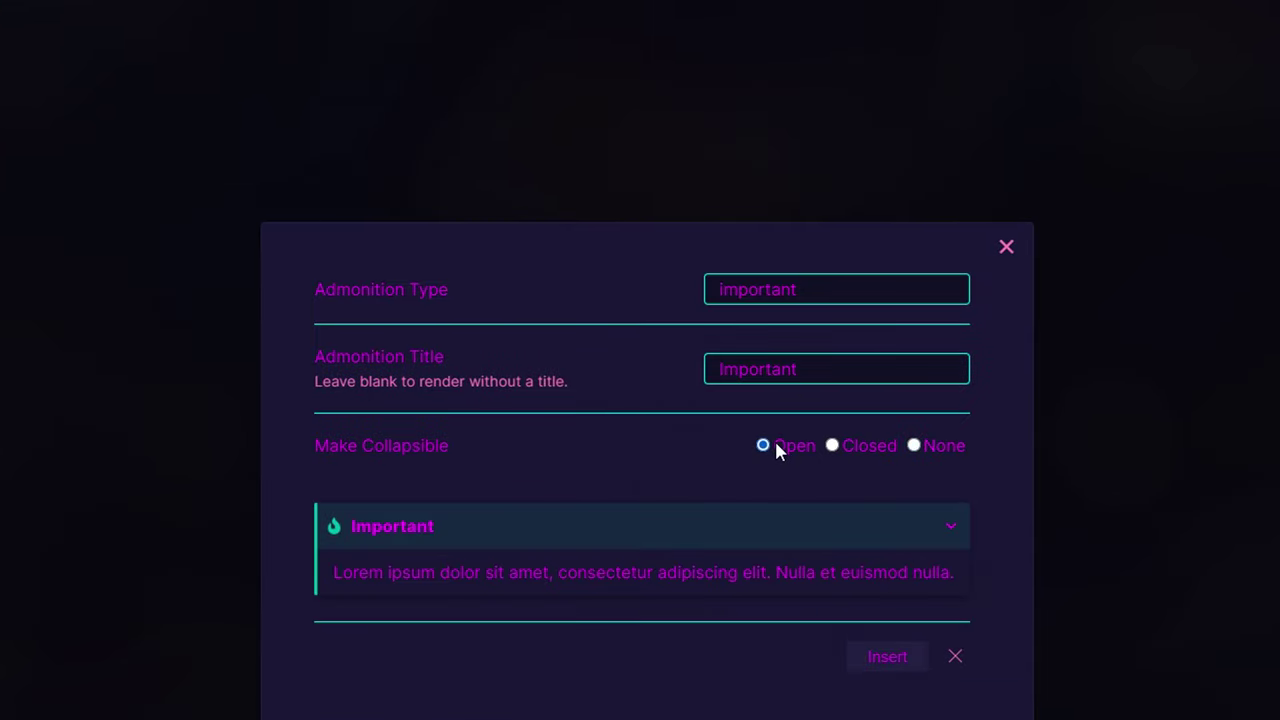
left_click(886, 662)
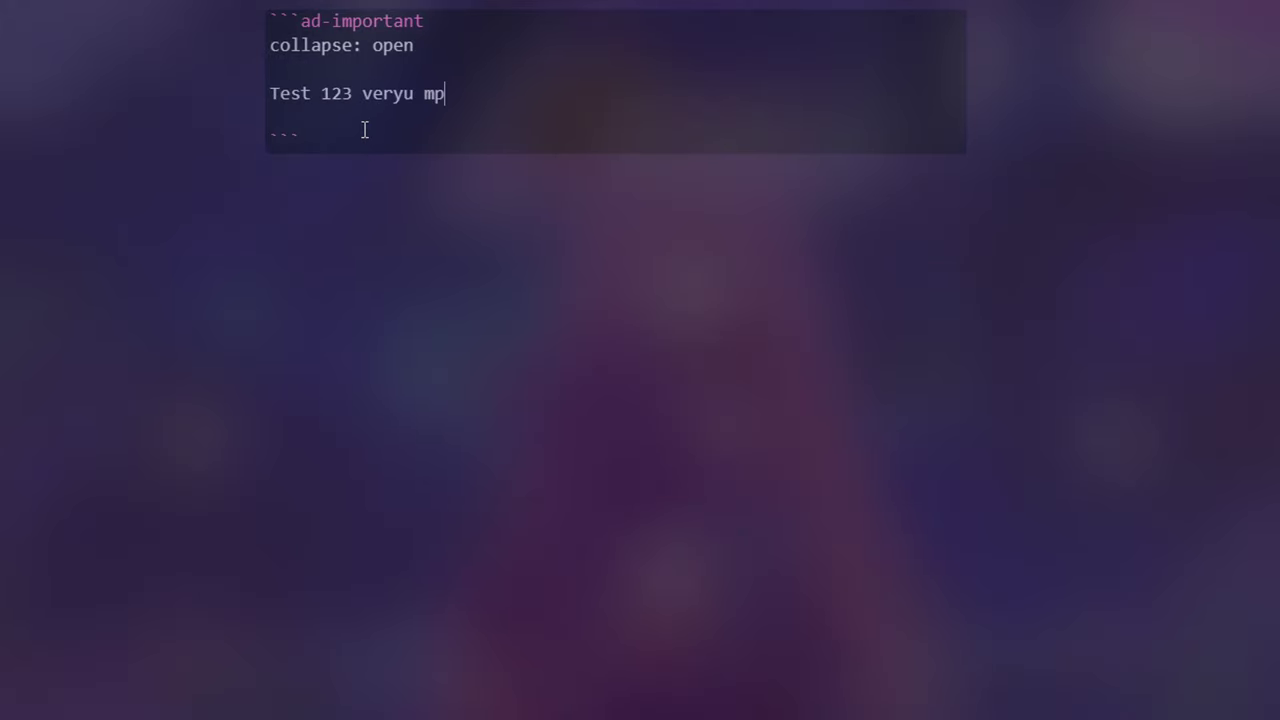
key("ctrl+e")
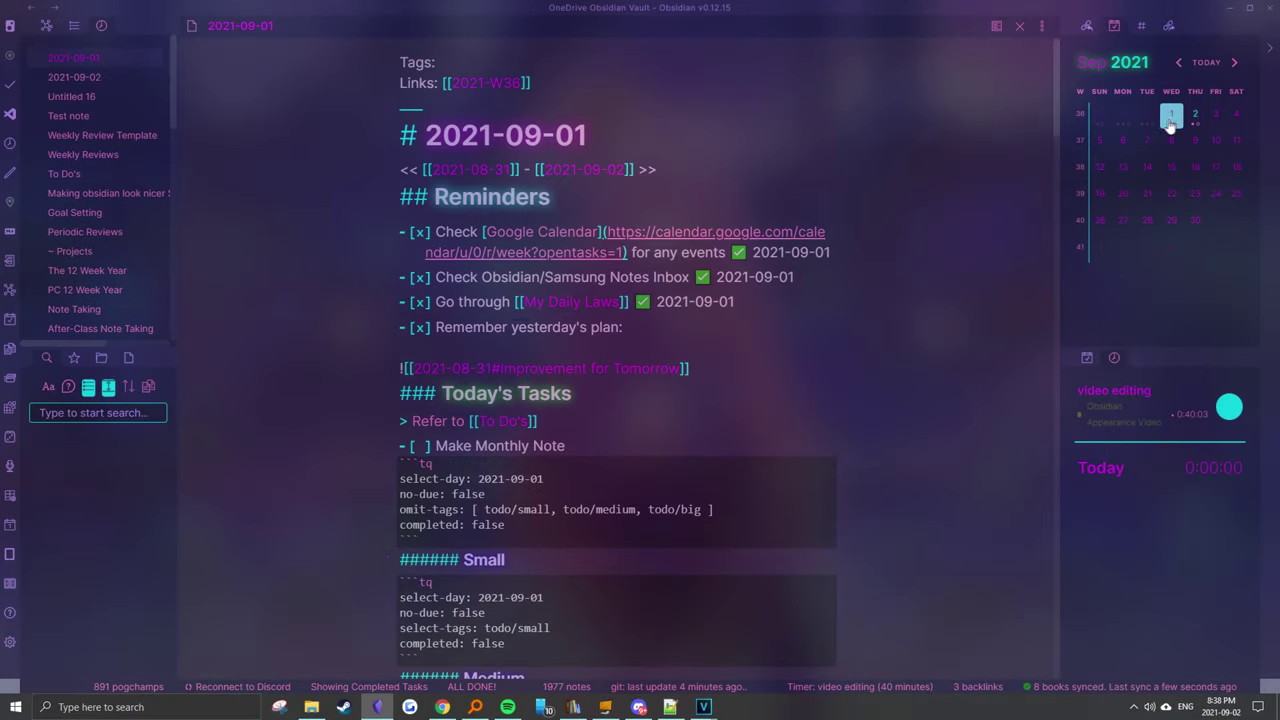
Step: Step back through the daily notes for 31 to 26 August 2021, then open weekly note 2021-W35
left_click(1148, 116)
left_click(1124, 116)
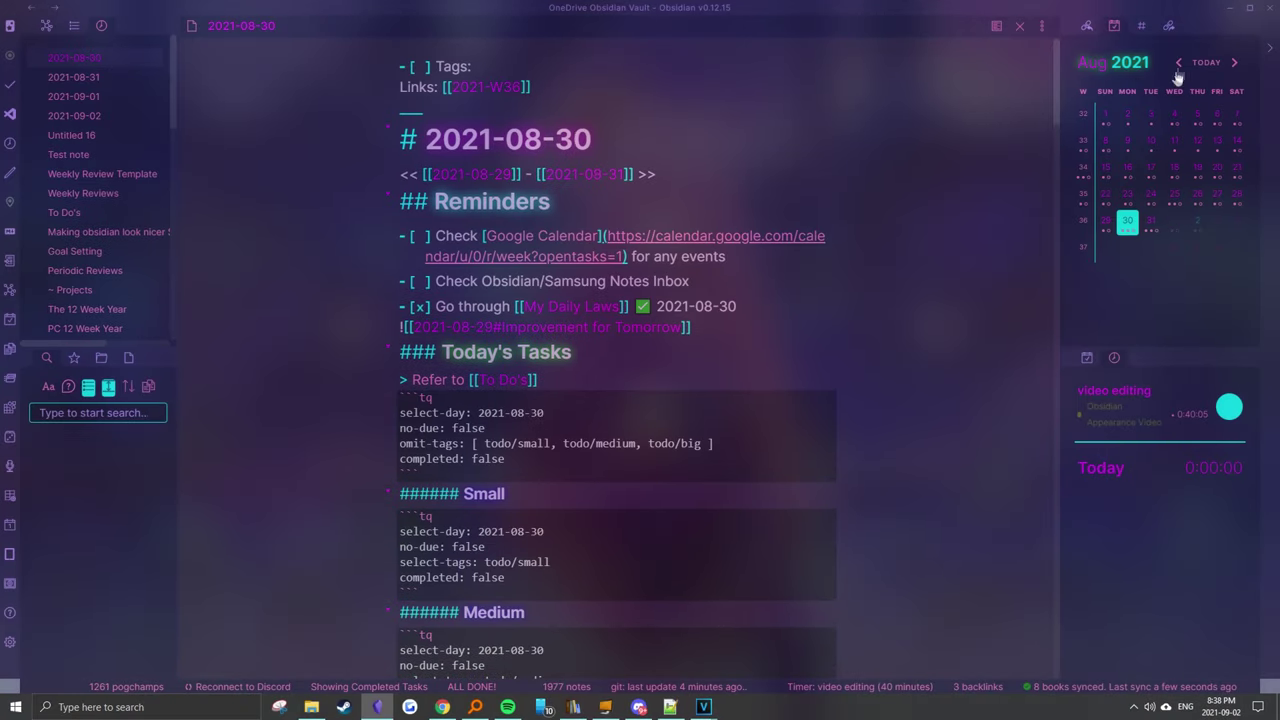
left_click(1105, 220)
left_click(1237, 194)
left_click(1217, 194)
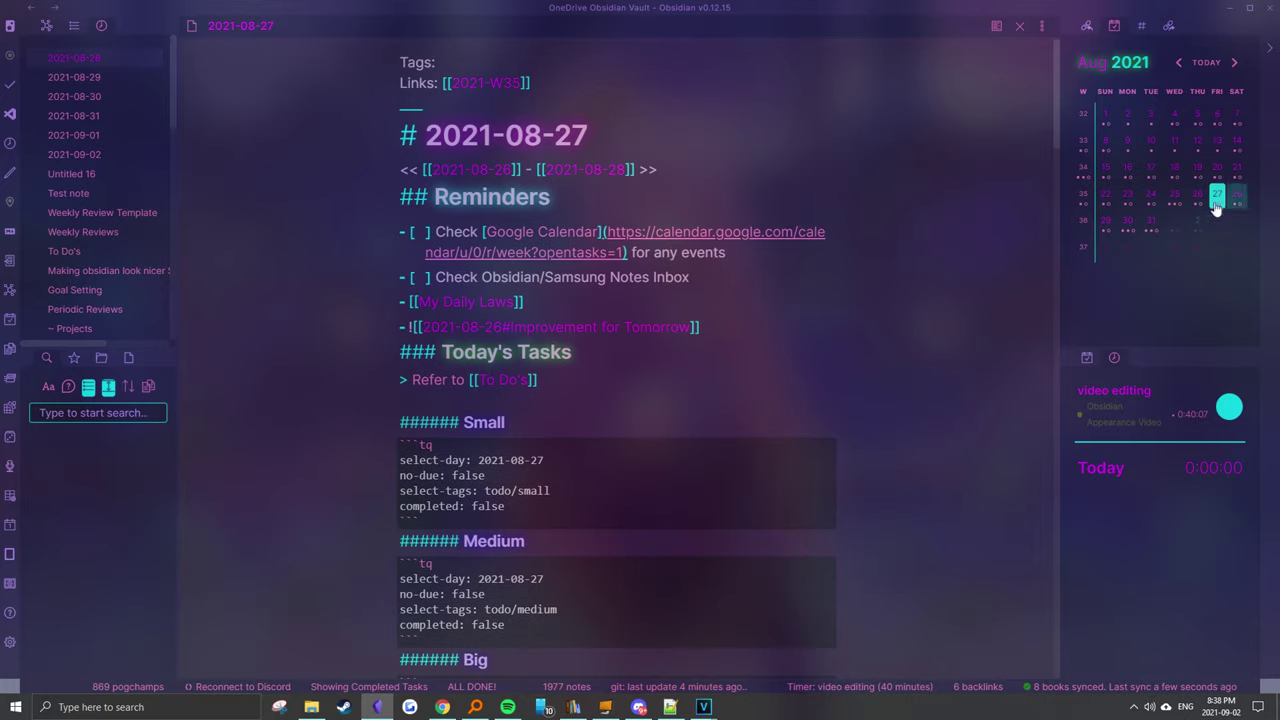
left_click(1193, 198)
left_click(1084, 198)
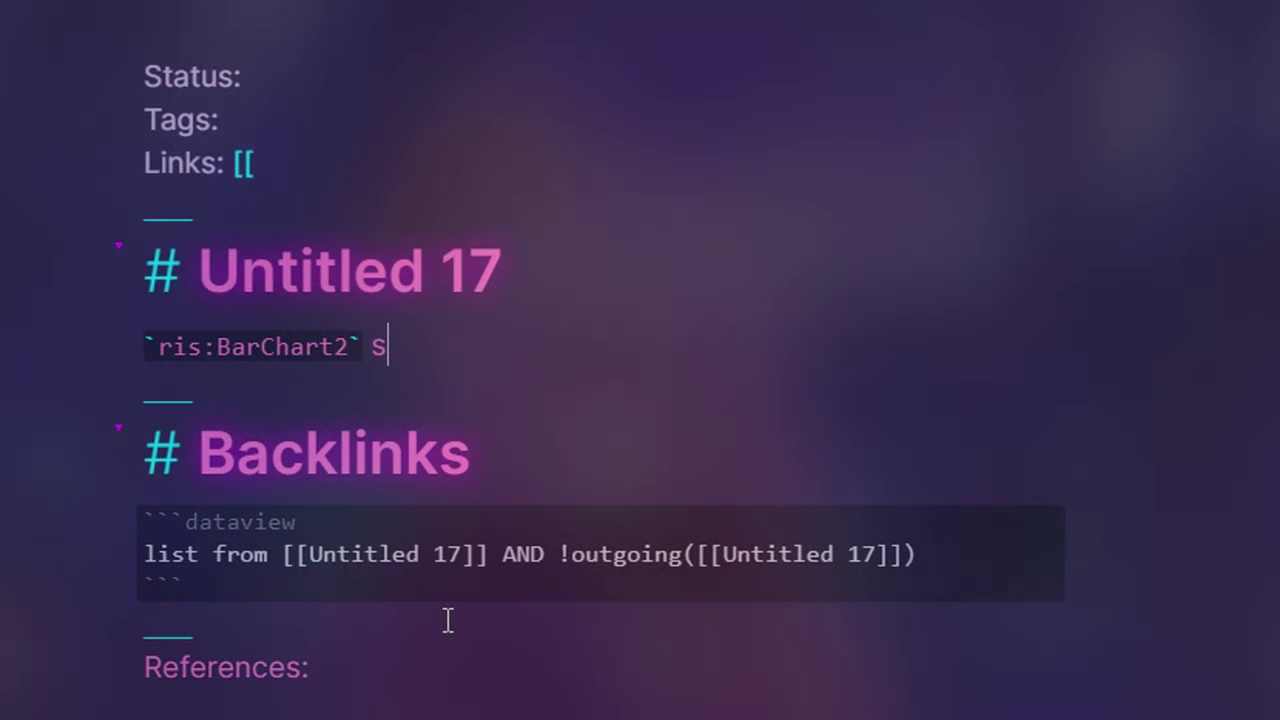
Step: Switch Untitled 17 to reading view so ris:BarChart2 renders as an icon before 'stonk'
key("ctrl+e")
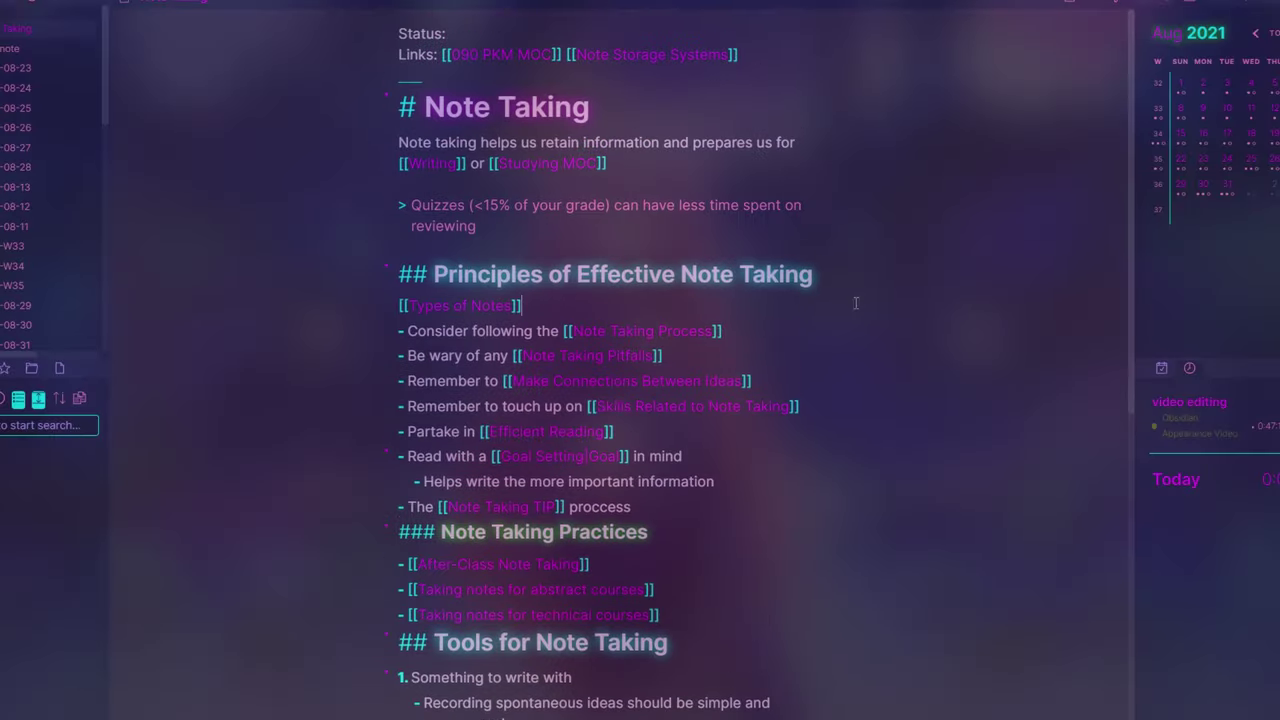
Step: Preview the Note Taking note as a mind map and copy a screenshot of it
key("ctrl+p")
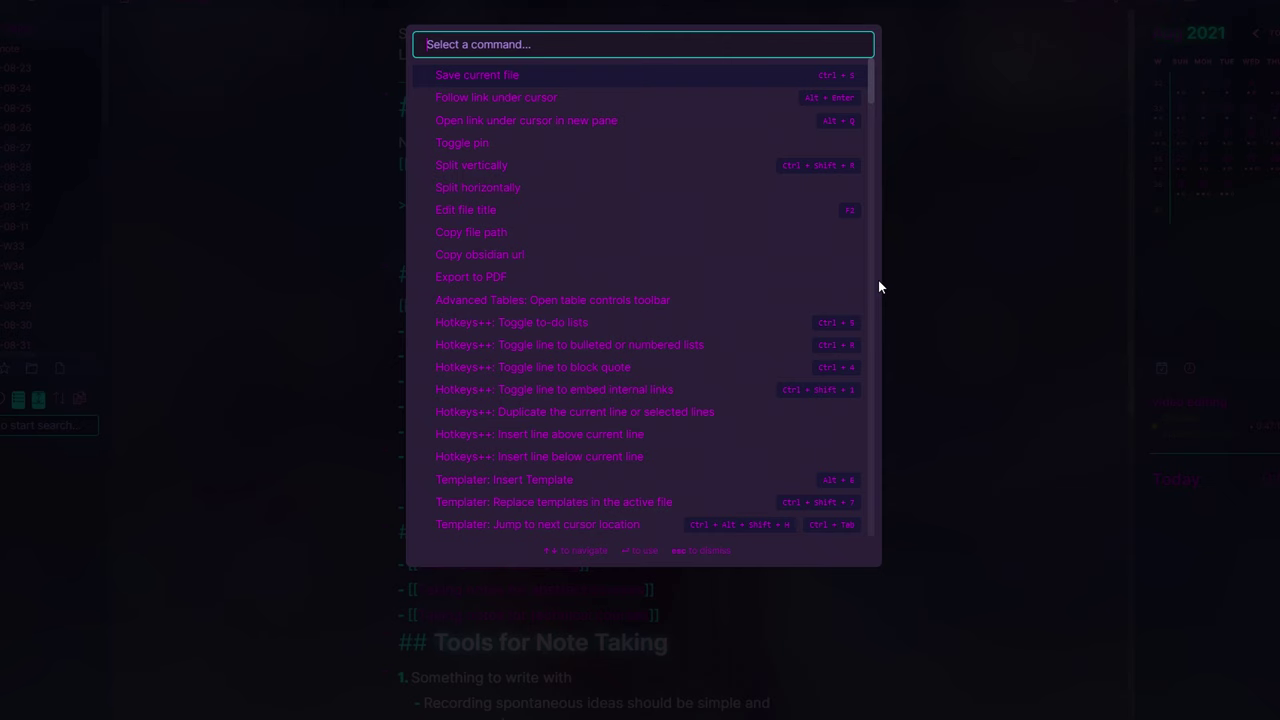
type("mind map")
key("Return")
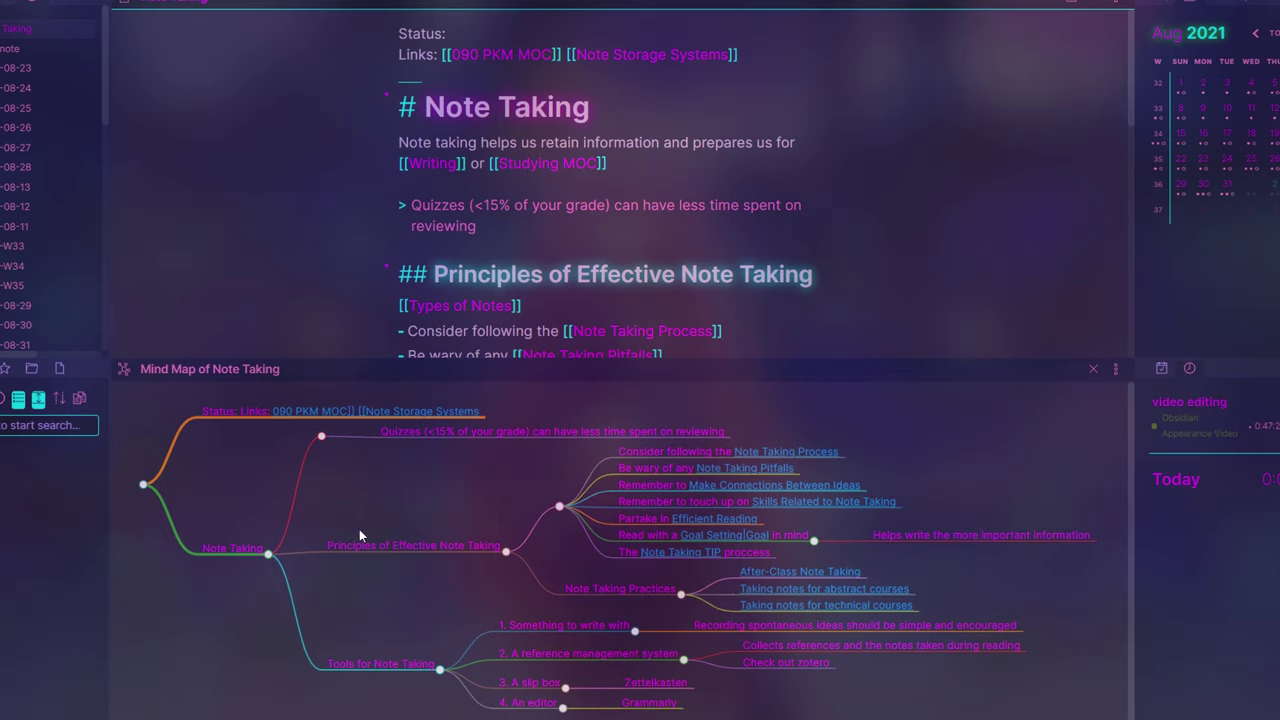
left_click(1116, 370)
left_click(1150, 417)
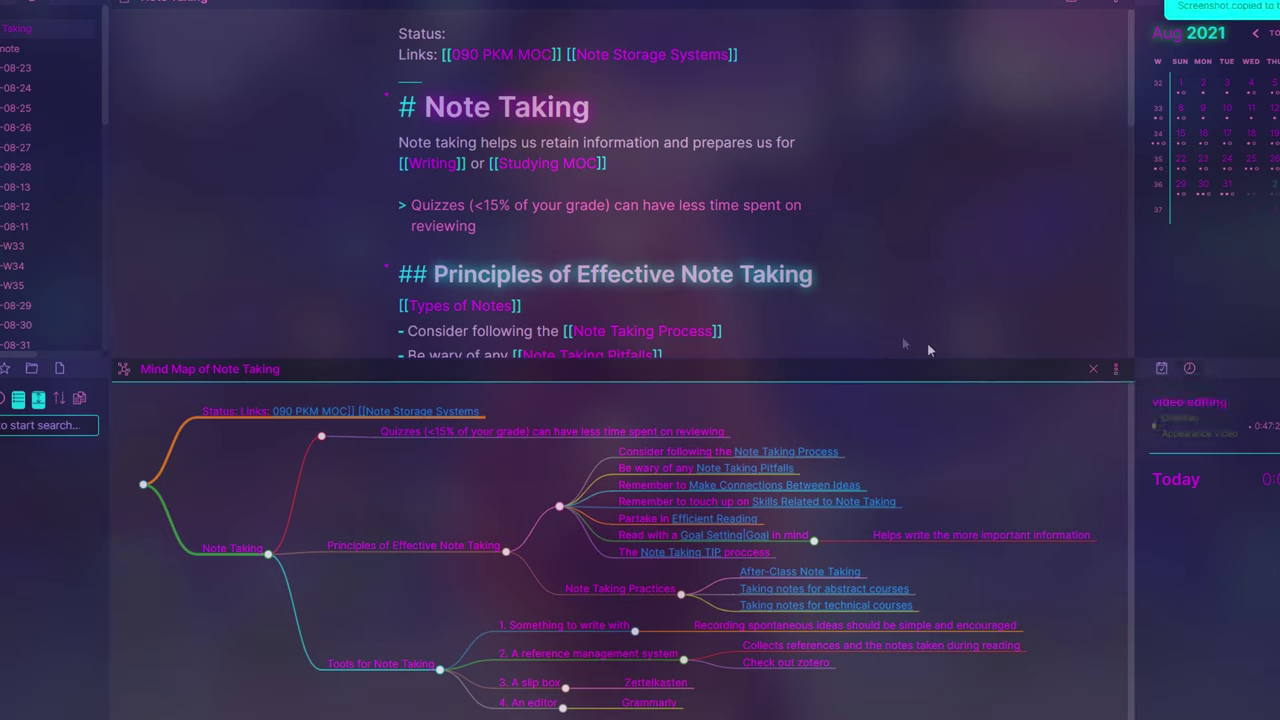
Step: Paste the mind map screenshot below References and check it in reading view
scroll(697, 486, "down", 5)
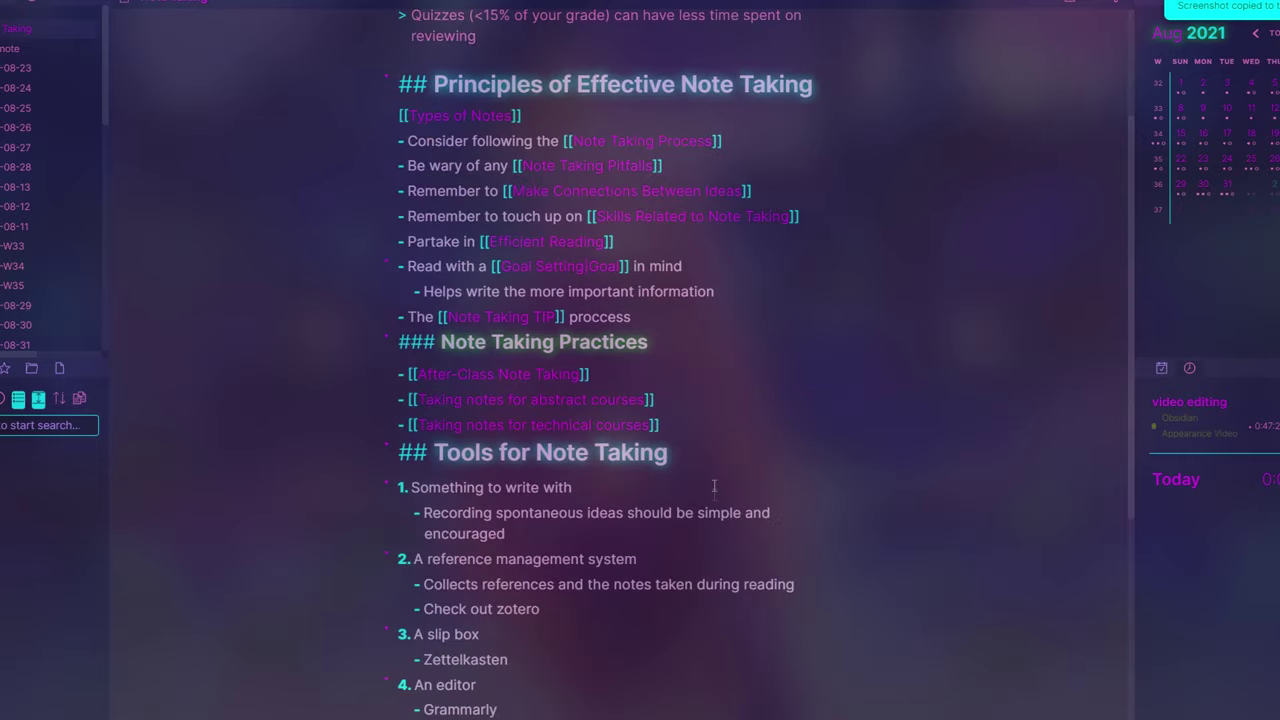
key("ctrl+v")
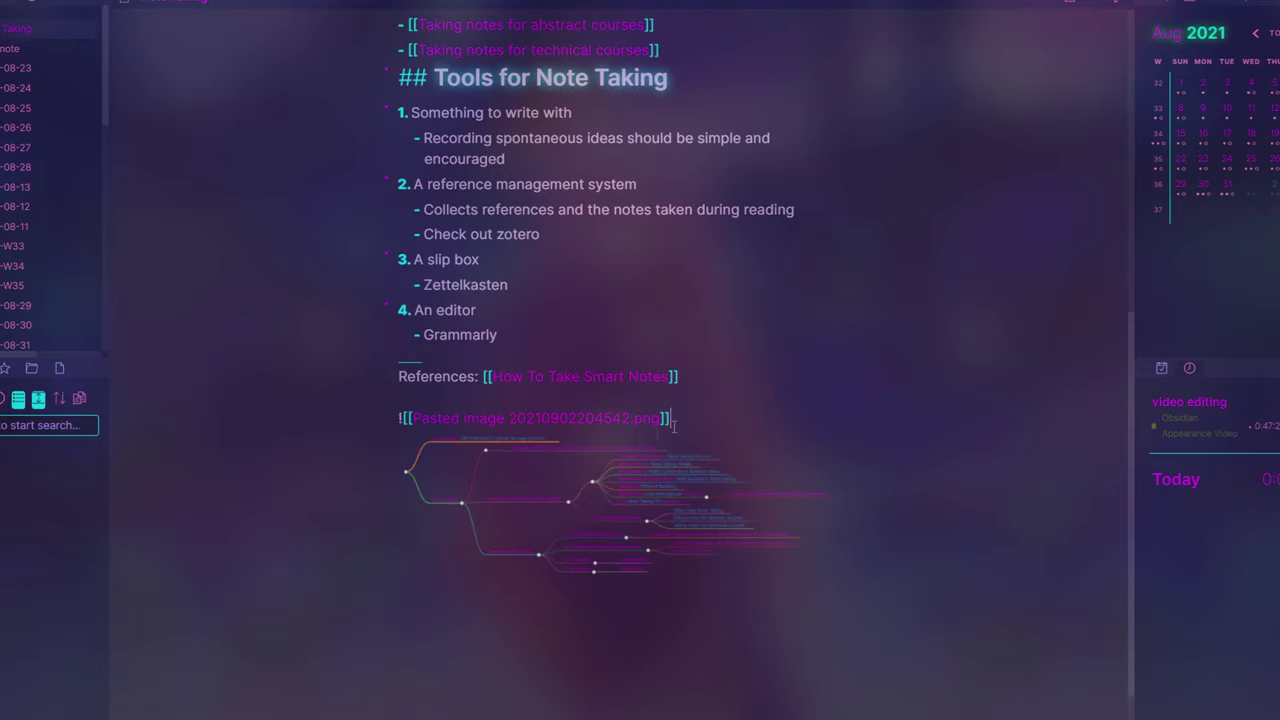
key("ctrl+e")
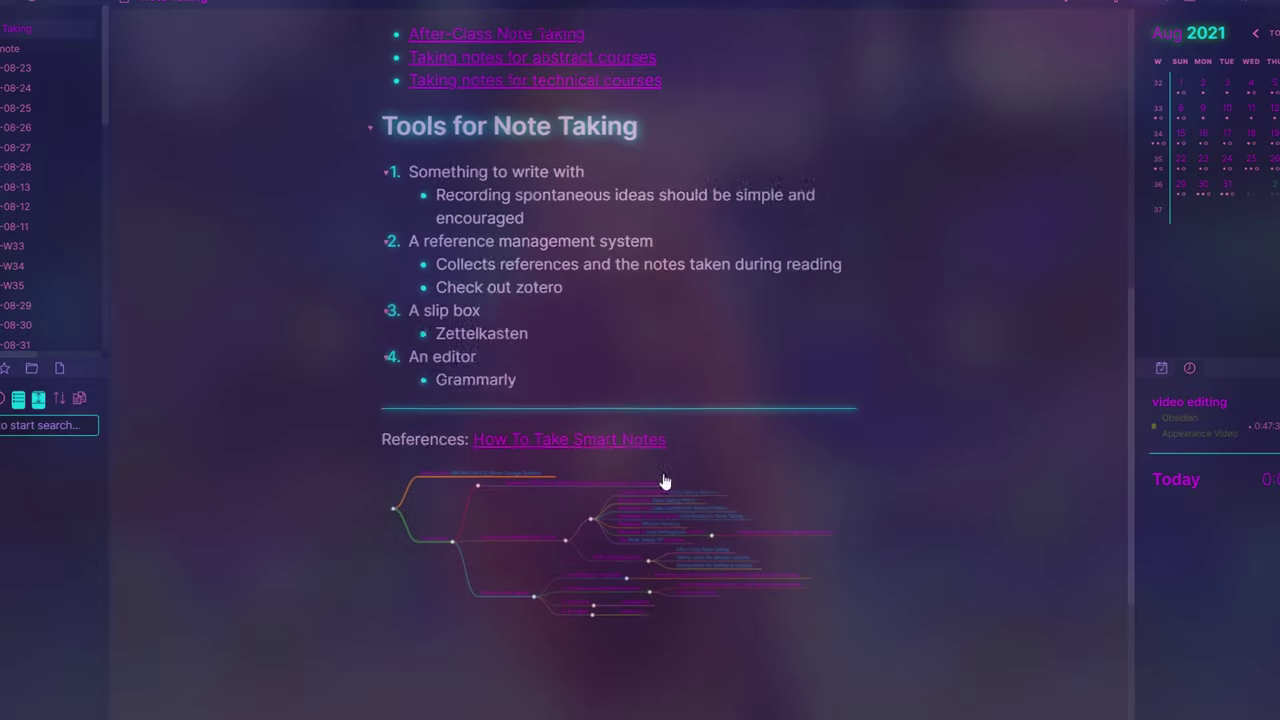
scroll(701, 483, "down", 2)
key("ctrl+e")
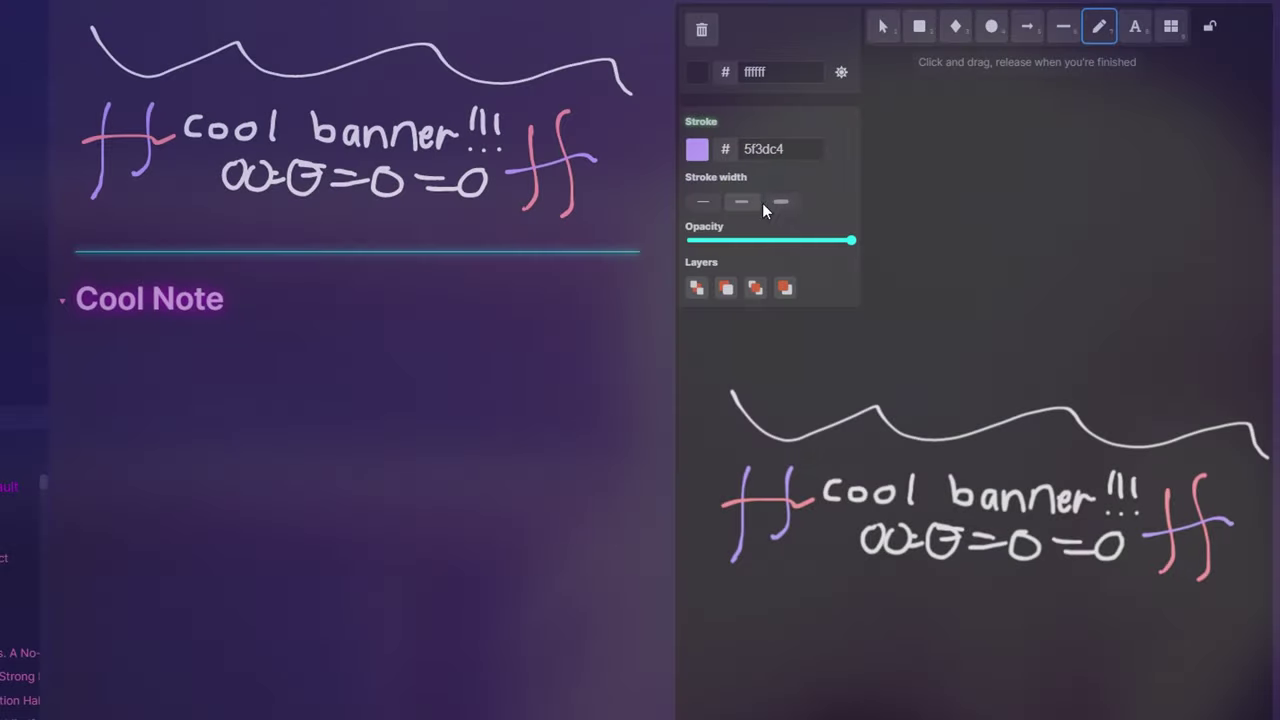
Step: Draw a green freehand line under 'cool banner!!!' and refresh the Cool Note view
key("s")
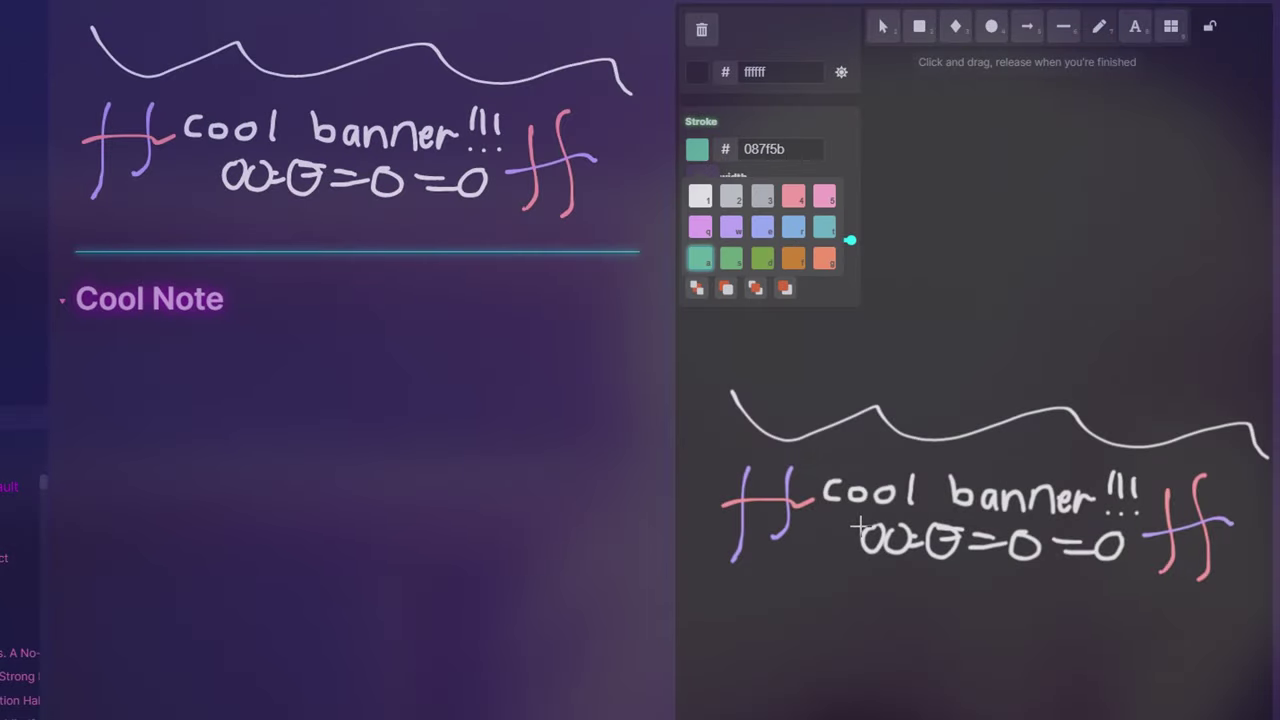
left_click_drag(858, 527, 968, 528)
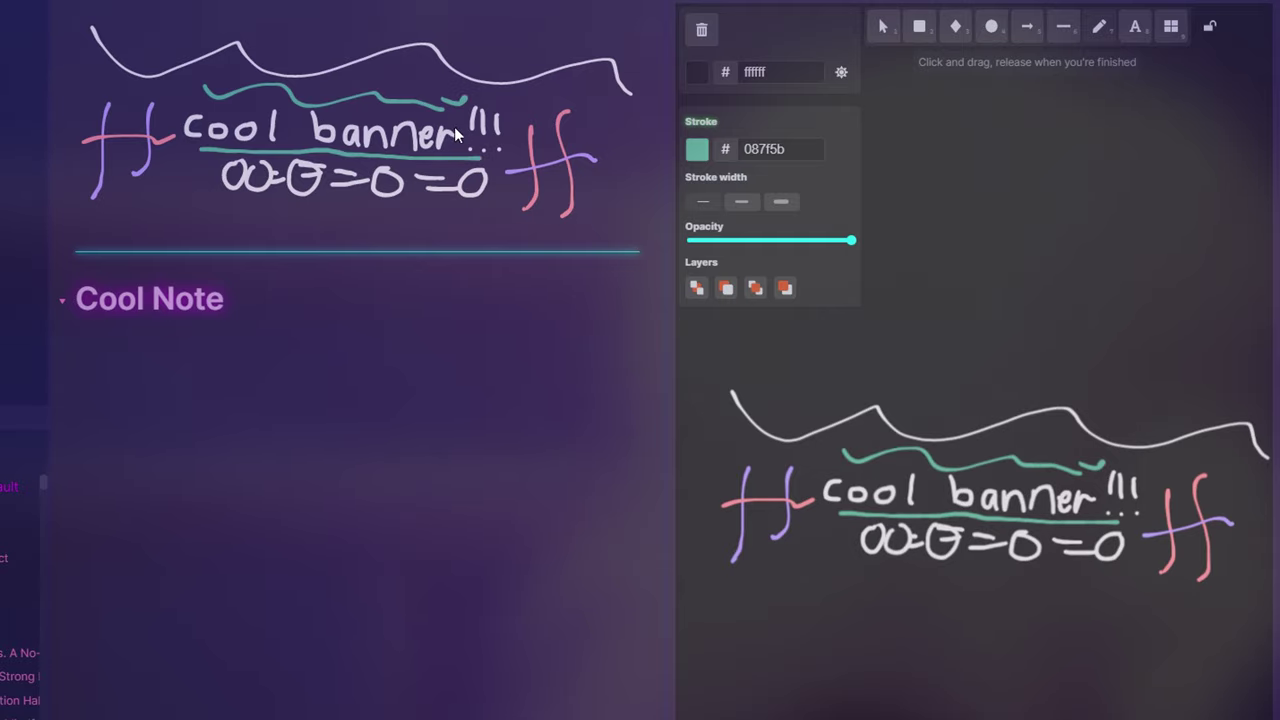
key("ctrl+e")
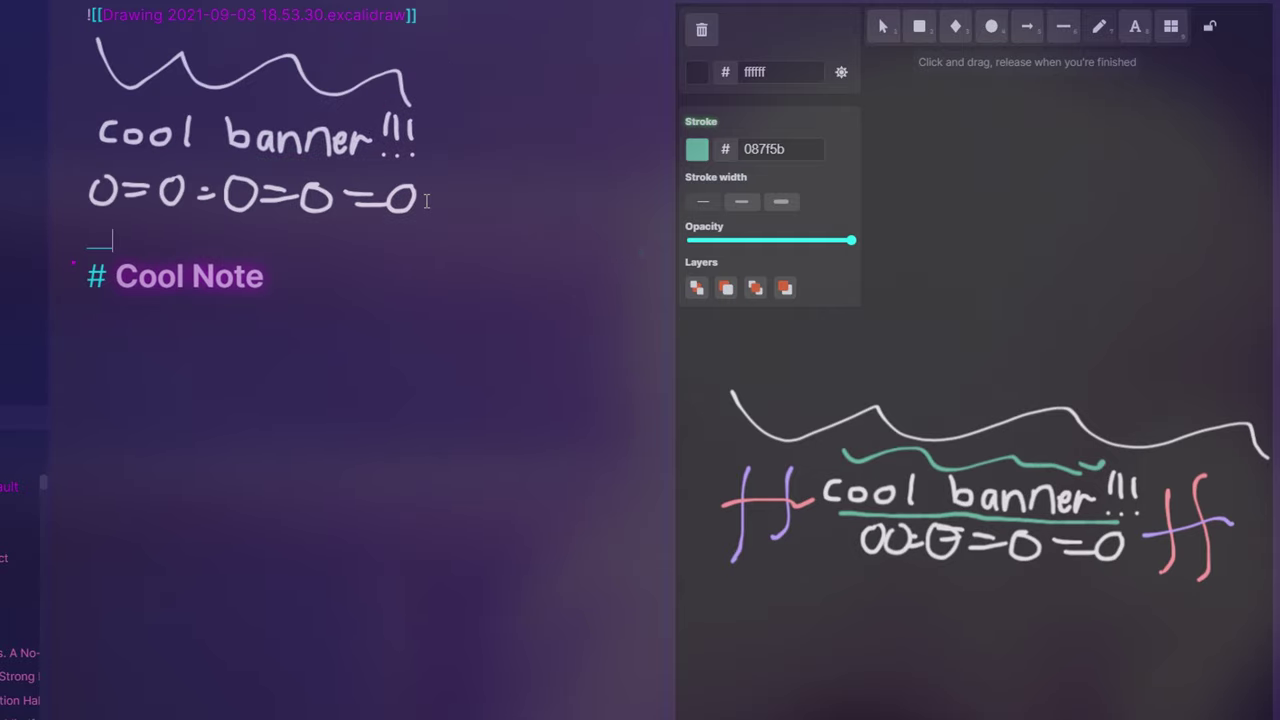
key("ctrl+e")
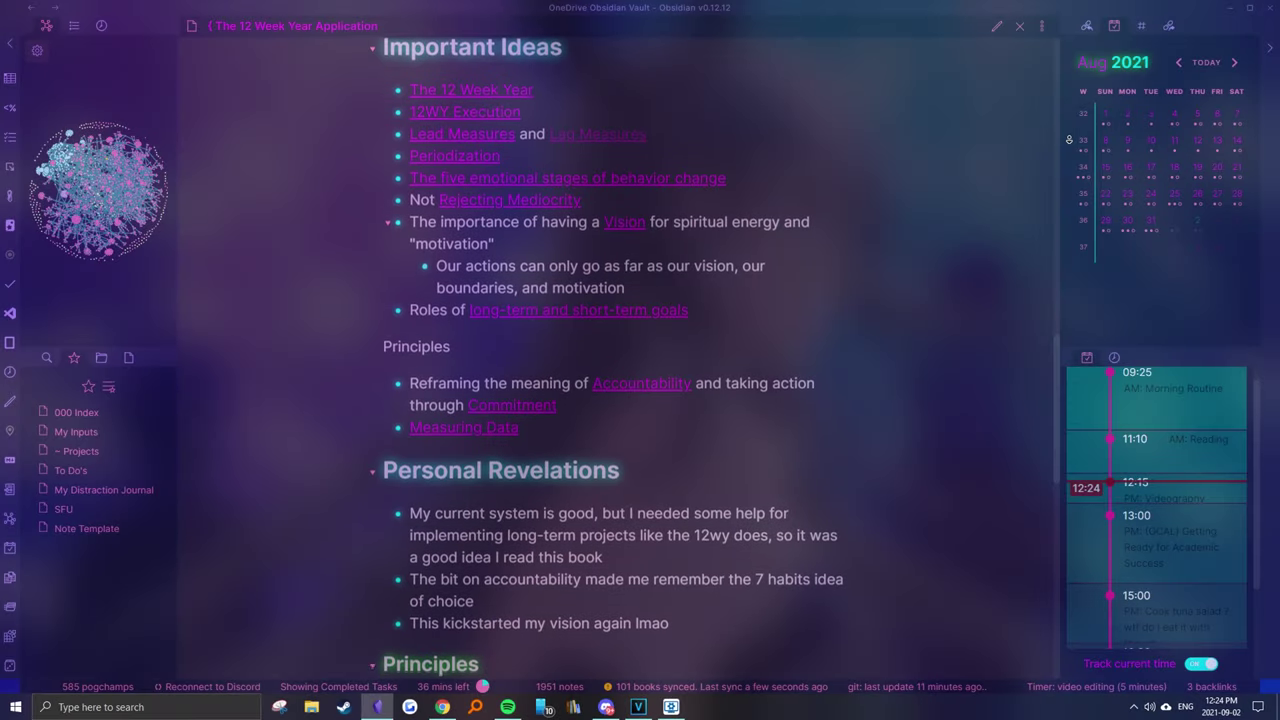
Step: Visit Sheffer Stroke from Discrete Mathematics, go back, then open the Conditionals note
scroll(610, 360, "down", 2)
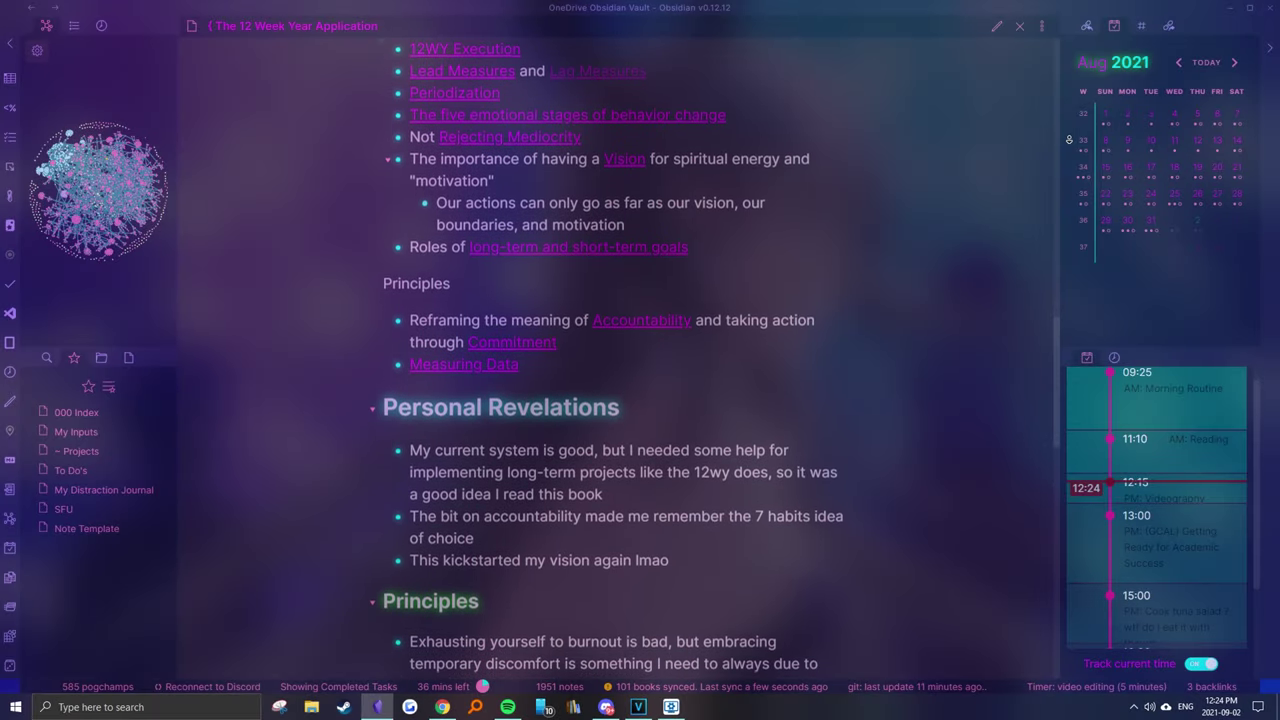
scroll(610, 360, "down", 2)
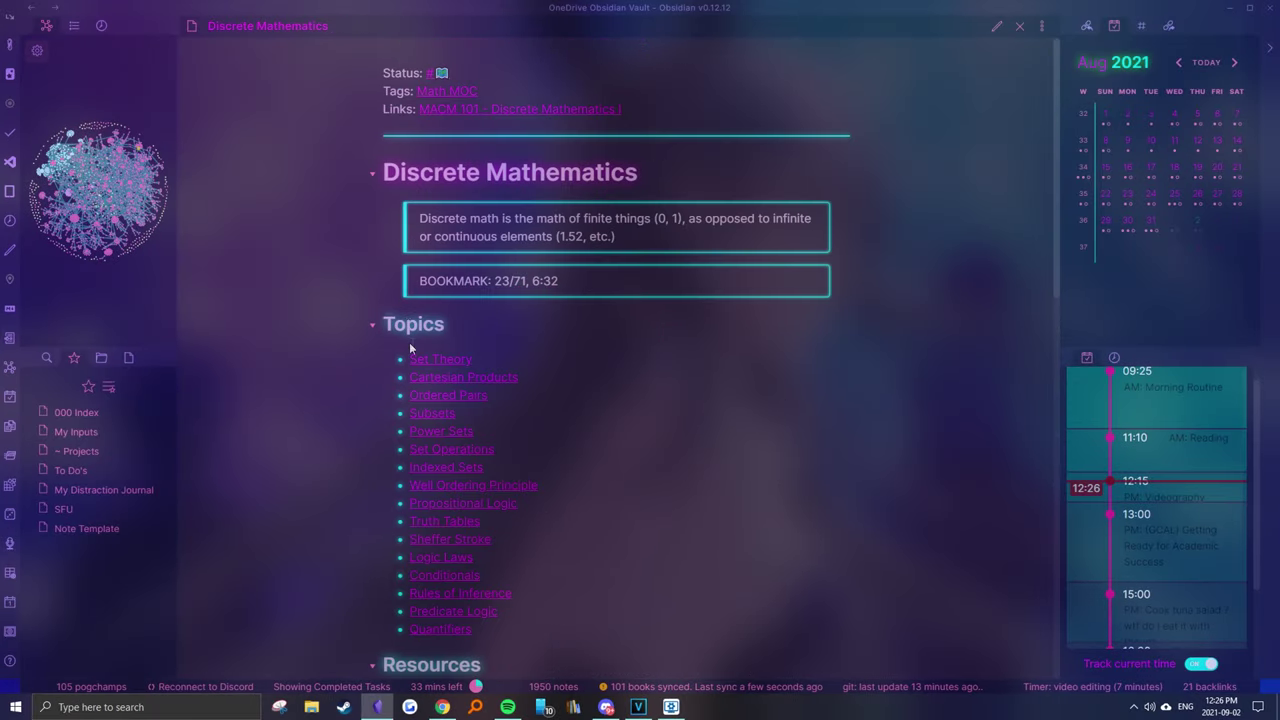
mouse_move(433, 366)
left_click(420, 540)
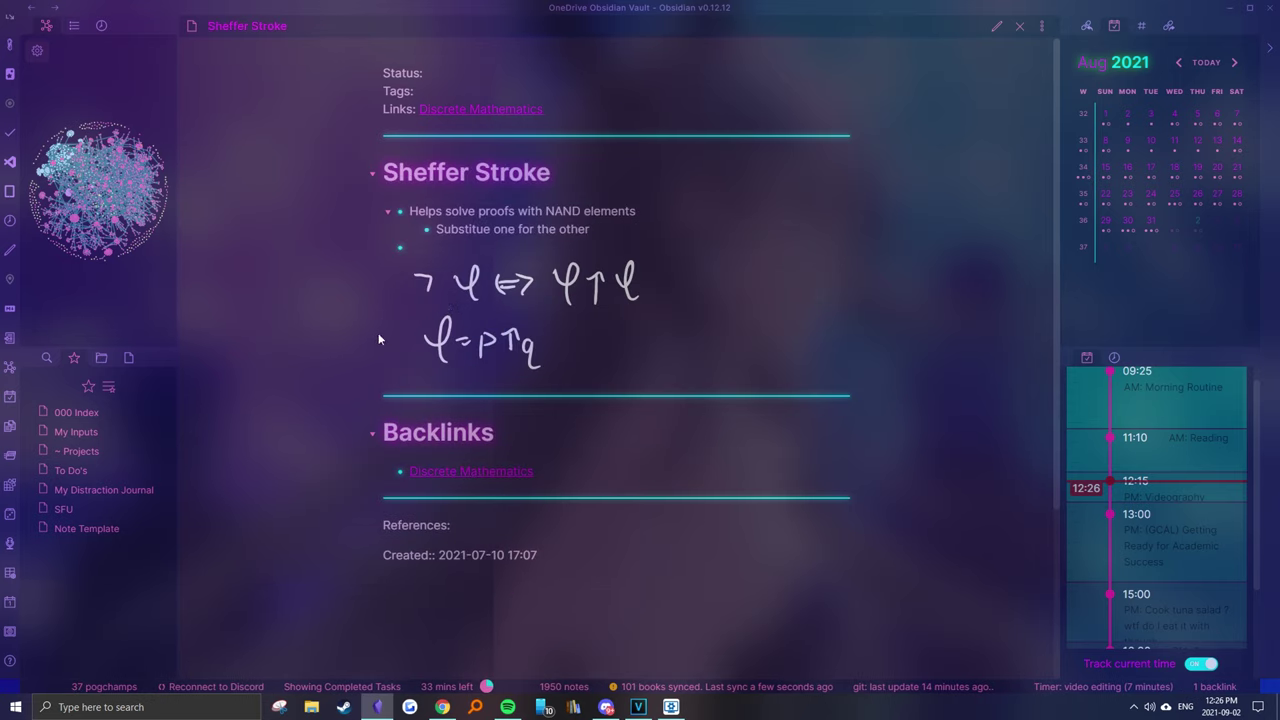
key("ctrl+alt+Left")
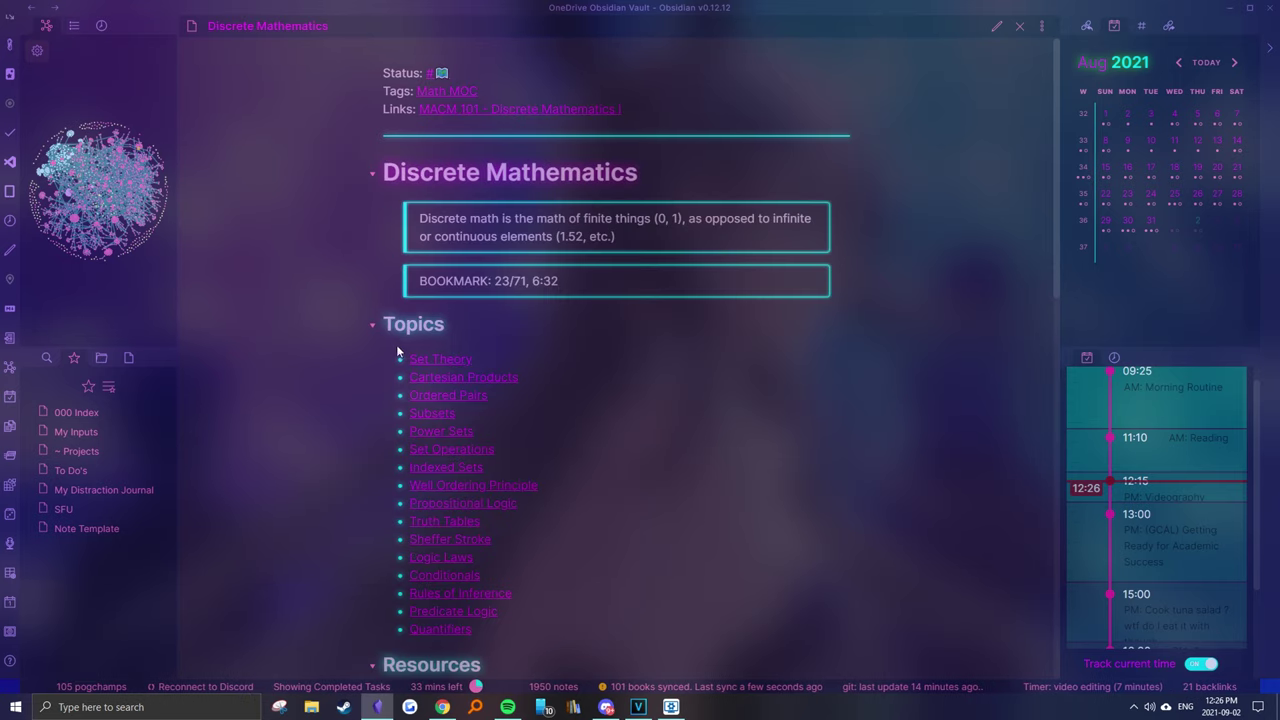
left_click(444, 572)
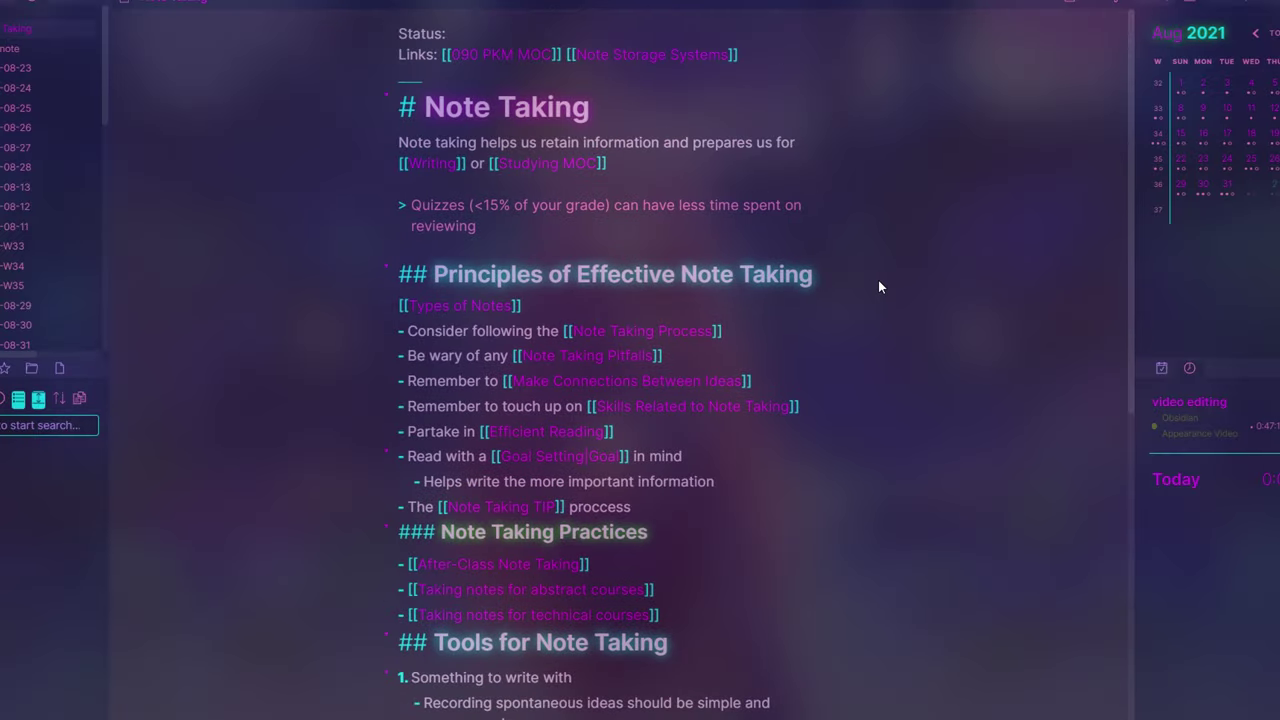
Step: Run 'Mind Map: Preview the current note as a Mind Map' on Note Taking
key("ctrl+p")
type("min")
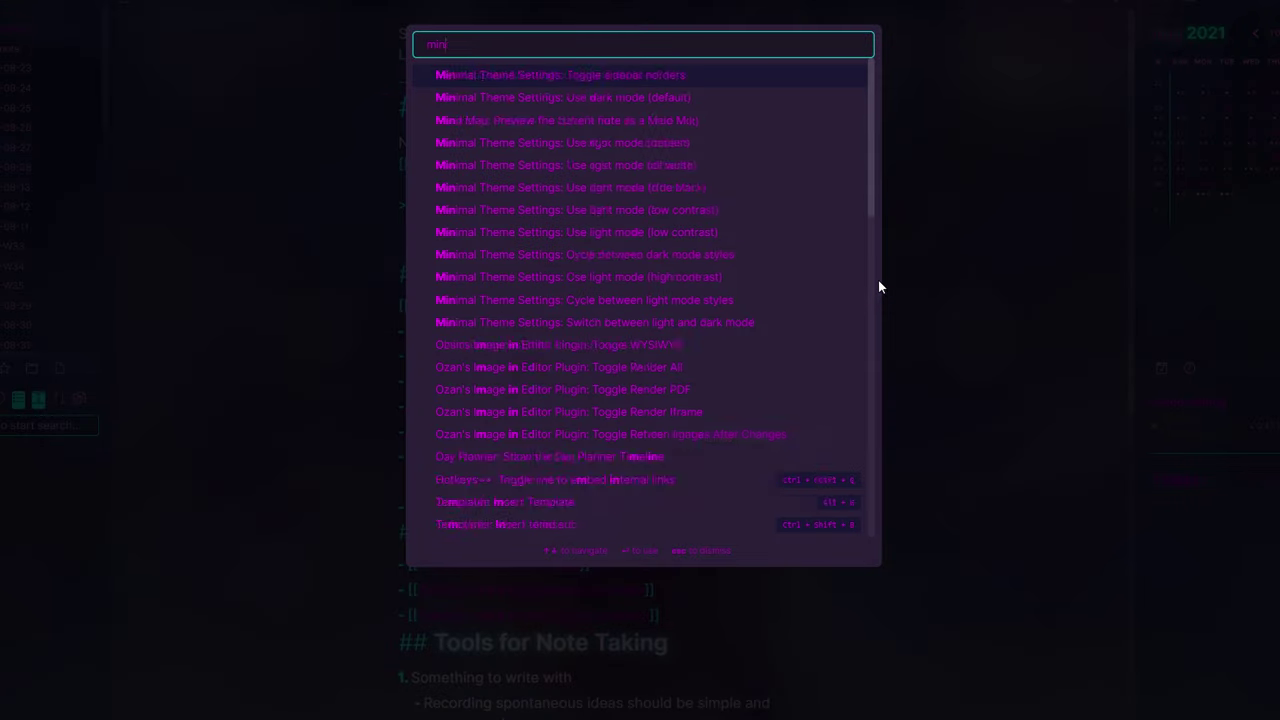
type("d map")
left_click(672, 84)
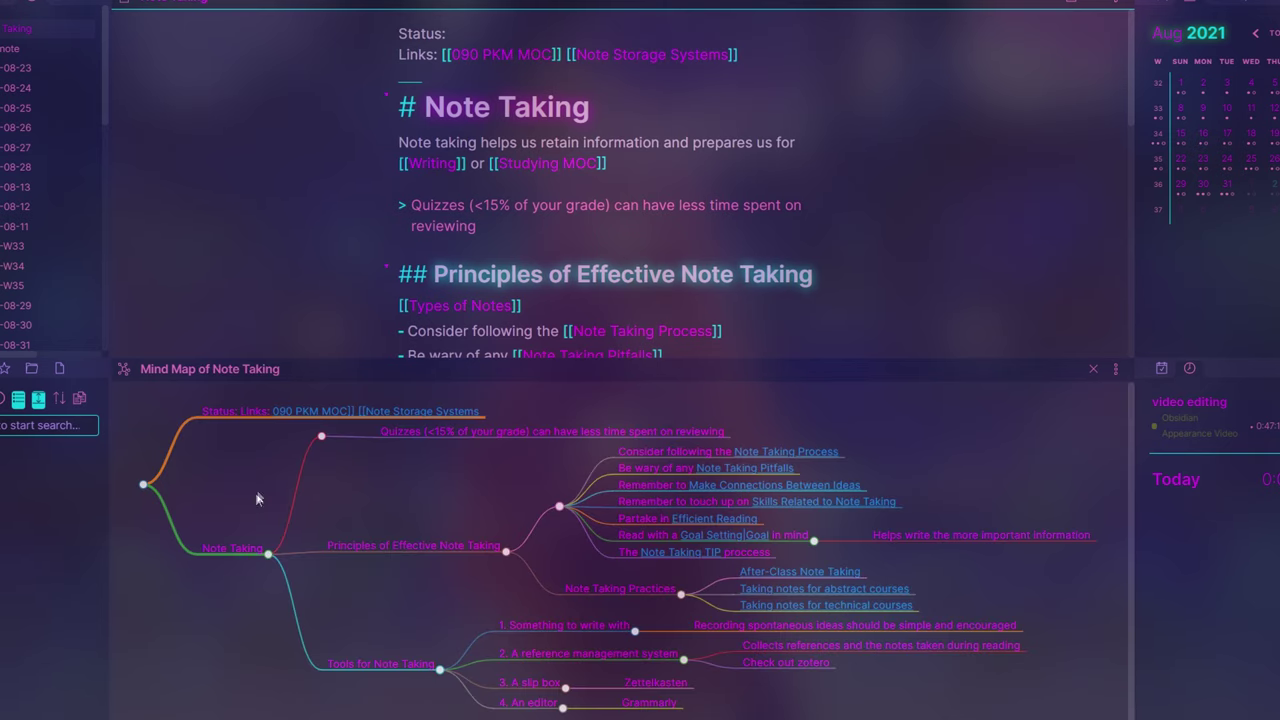